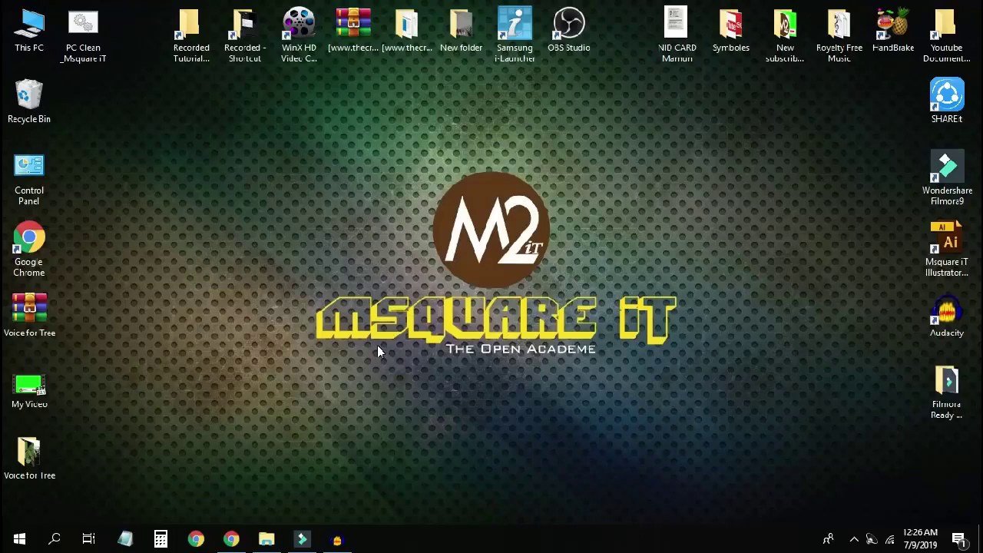
# - Check the logo image and lower-third subscribe video in the New subscriber Bell Icon folder, close it, and refresh the desktop
pyautogui.doubleClick(785, 31)
pyautogui.click(760, 25)
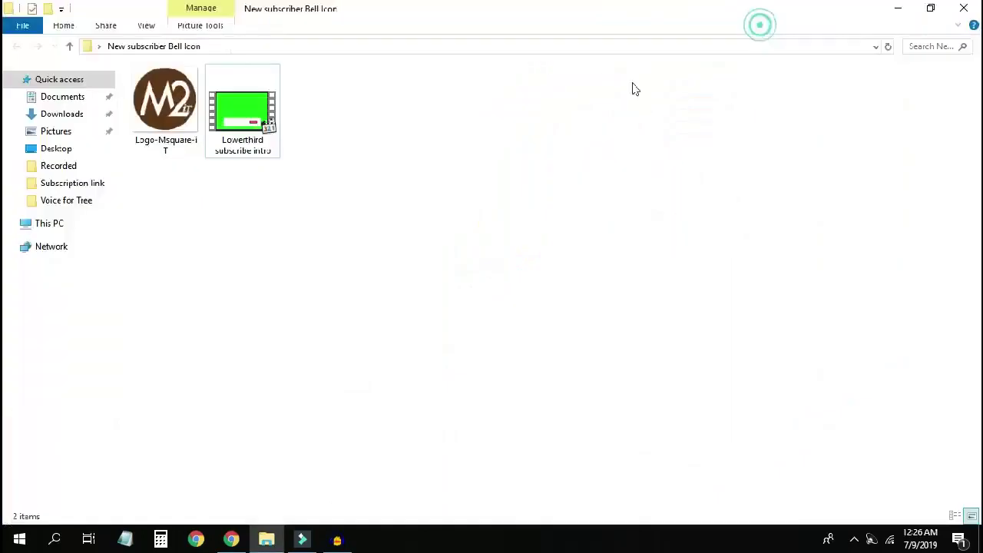
pyautogui.click(160, 127)
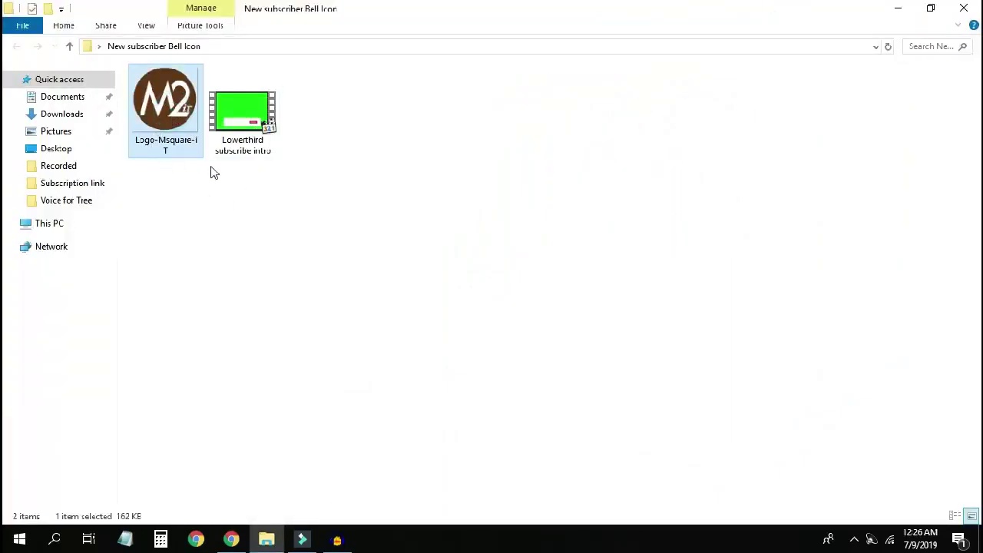
pyautogui.click(245, 132)
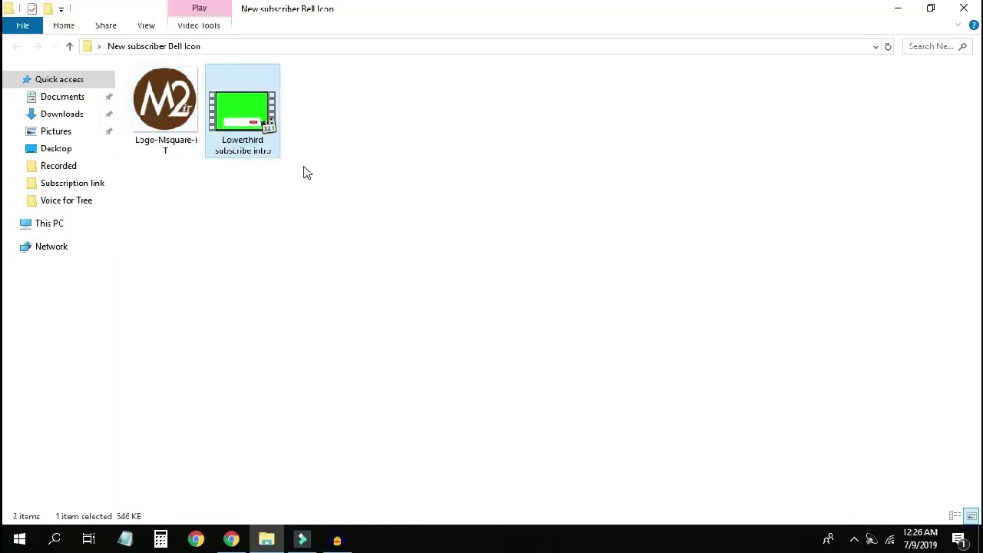
pyautogui.click(965, 9)
pyautogui.rightClick(453, 123)
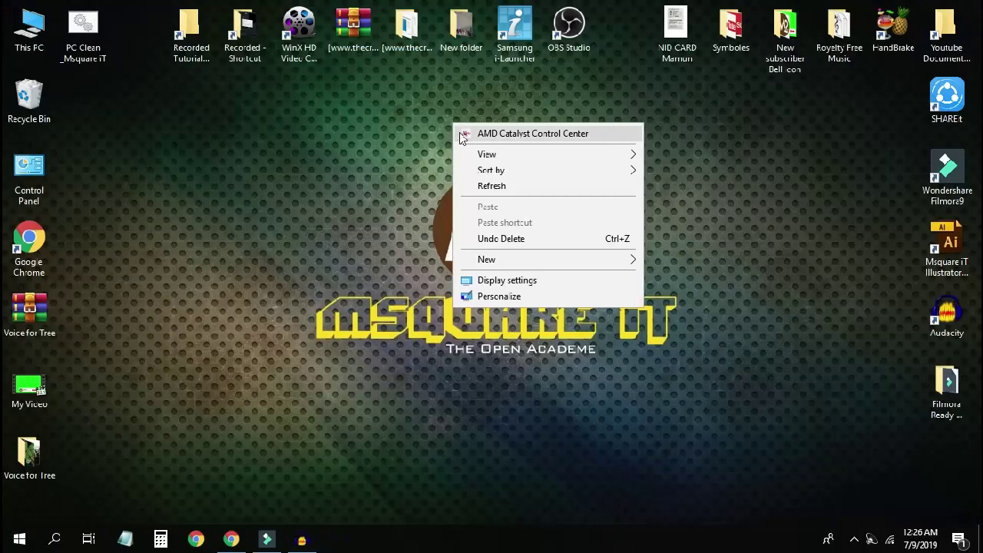
pyautogui.click(490, 187)
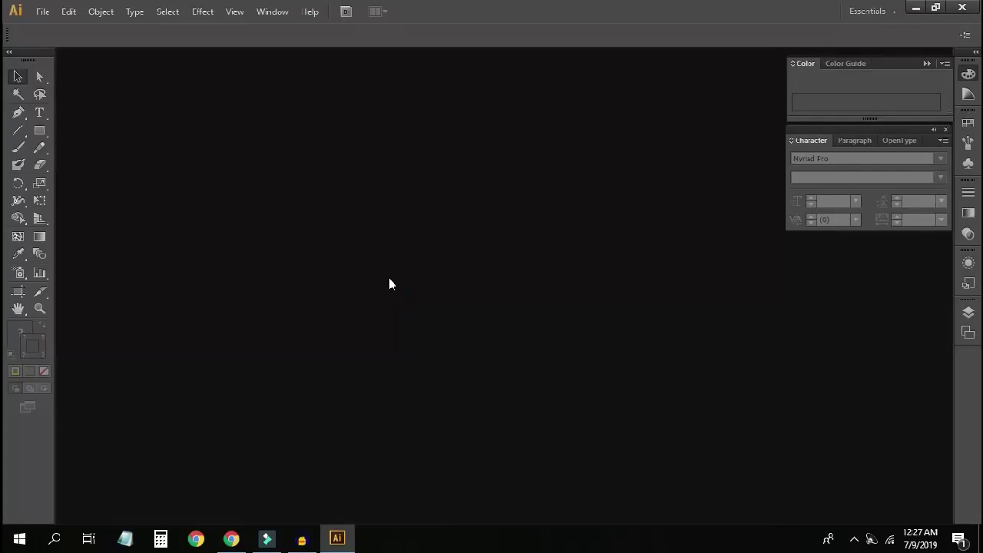
# - Create a new Illustrator document 2 in wide and 0.5 in high
pyautogui.click(43, 13)
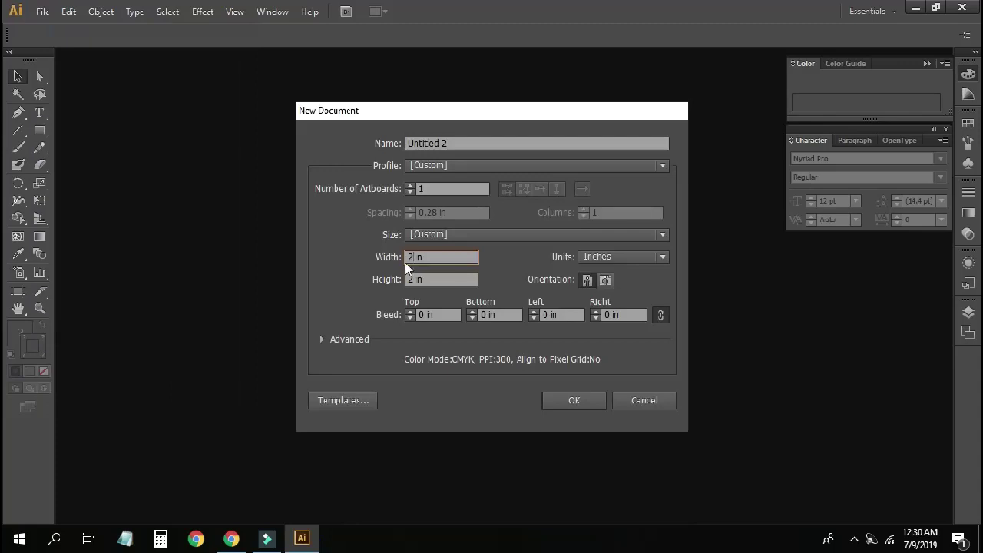
pyautogui.doubleClick(409, 280)
pyautogui.write('0')
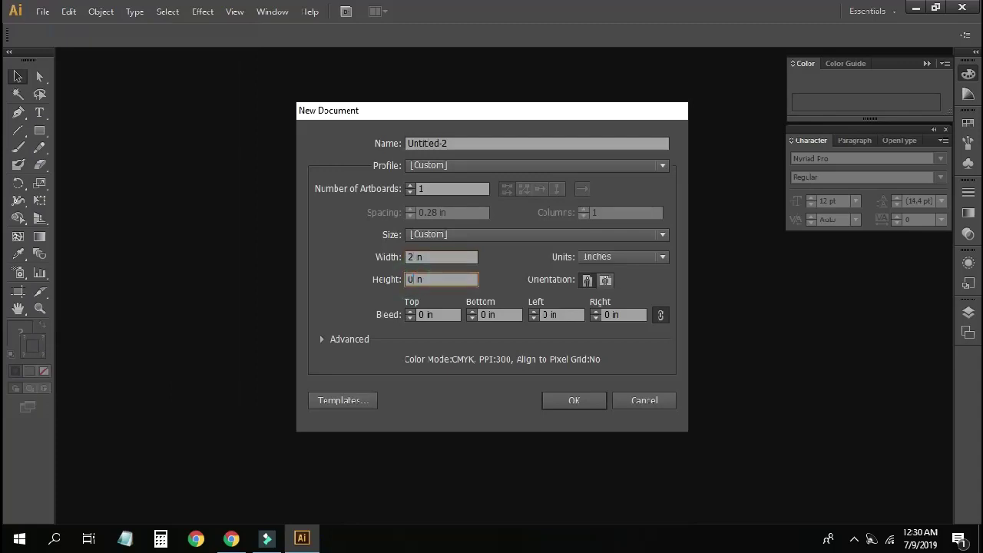
pyautogui.write('.5')
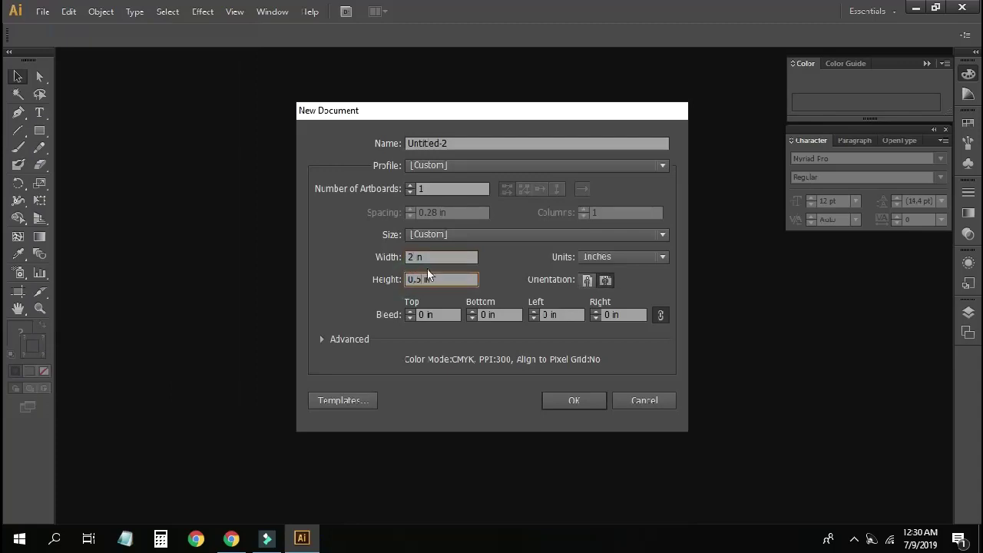
pyautogui.click(575, 401)
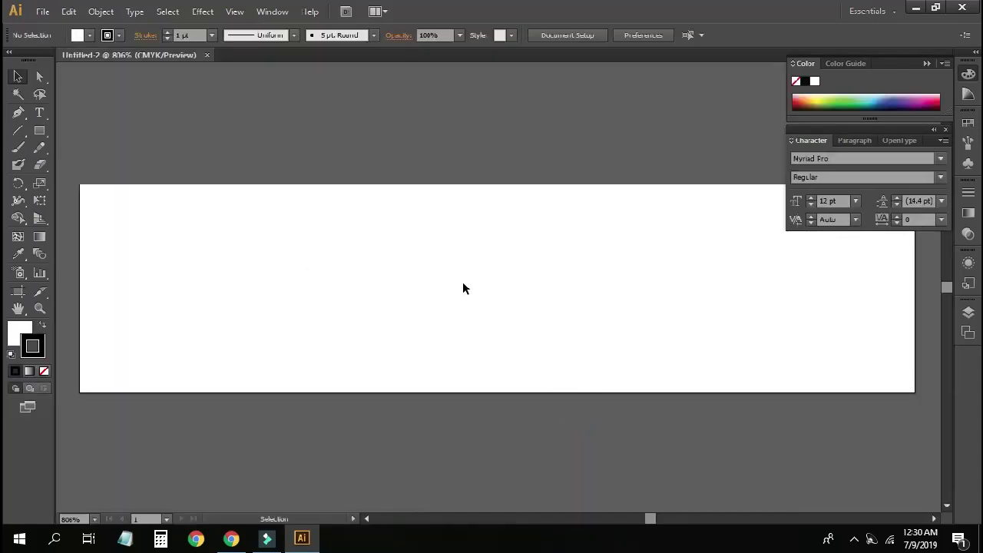
# - Add the point text "Msquare iT" to the artboard in the Russo One font
pyautogui.moveTo(502, 269); pyautogui.dragTo(499, 327)
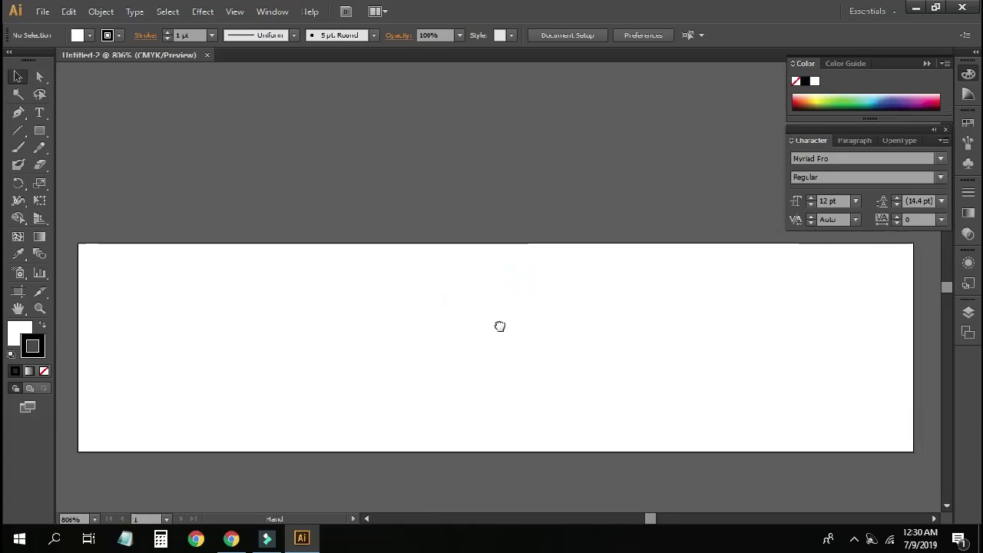
pyautogui.hotkey('ctrl', '-')
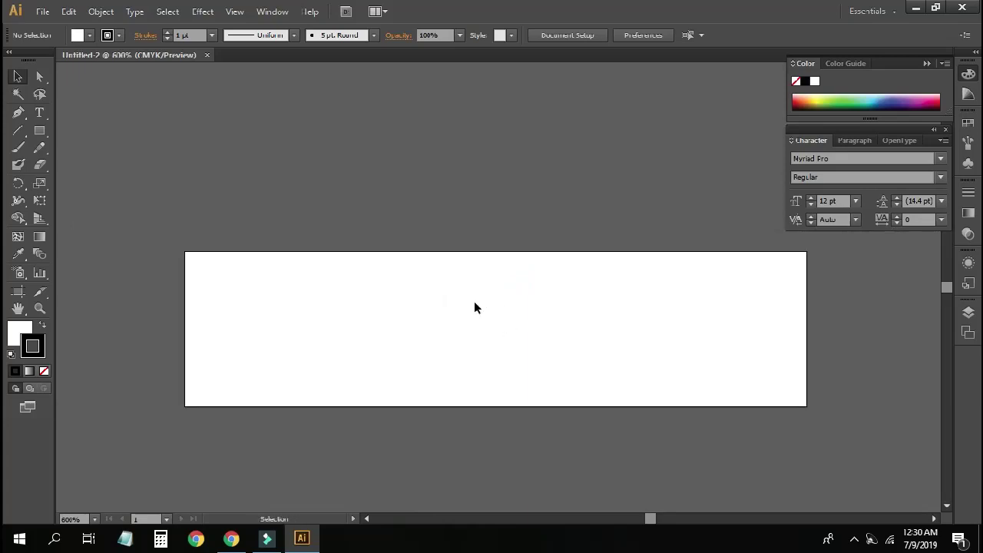
pyautogui.click(40, 113)
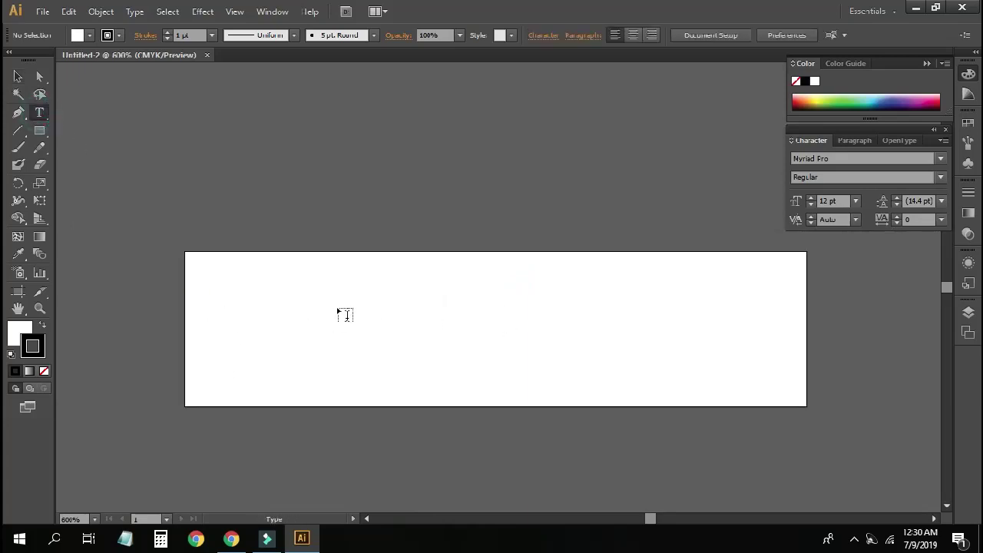
pyautogui.click(340, 288)
pyautogui.click(512, 36)
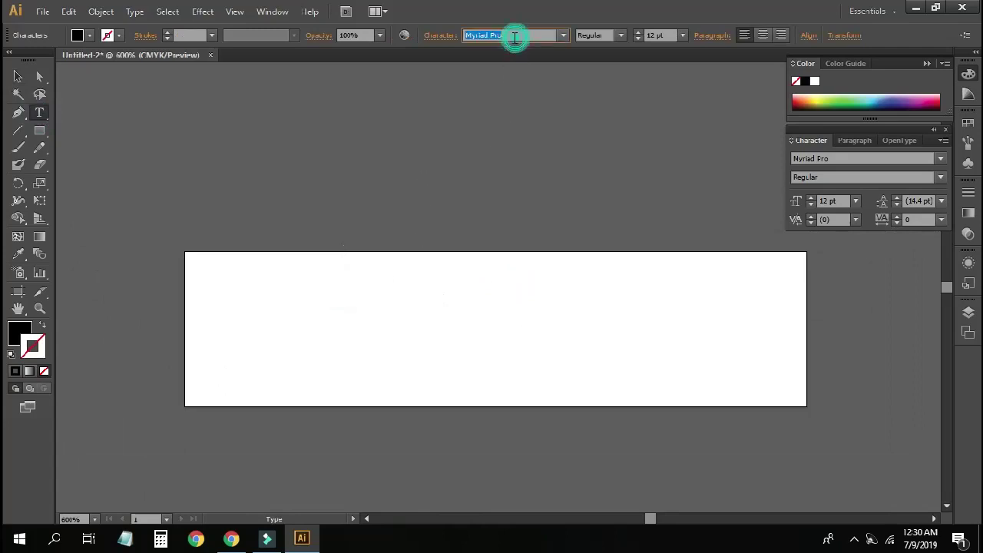
pyautogui.write('Russo One')
pyautogui.press('Return')
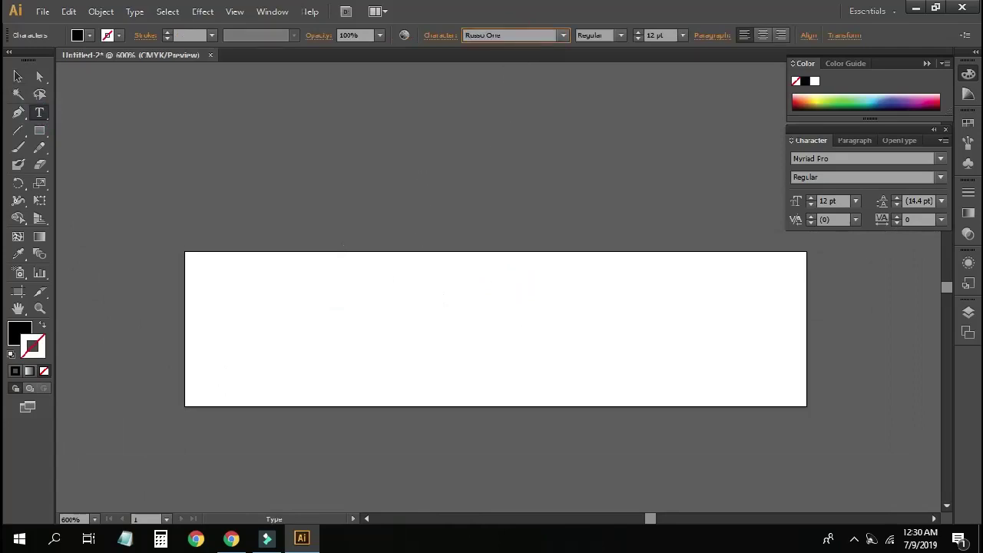
pyautogui.write('Ms')
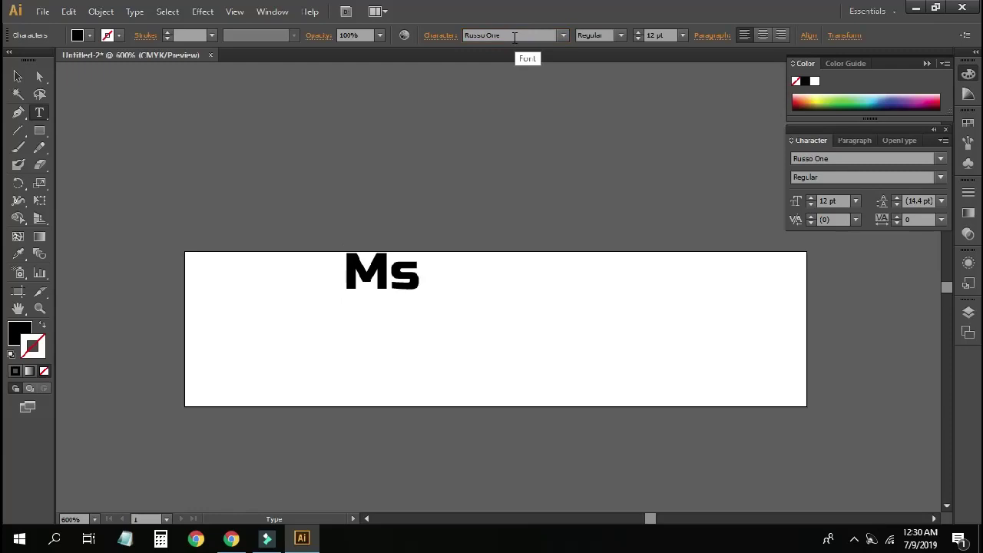
pyautogui.write('quare iT')
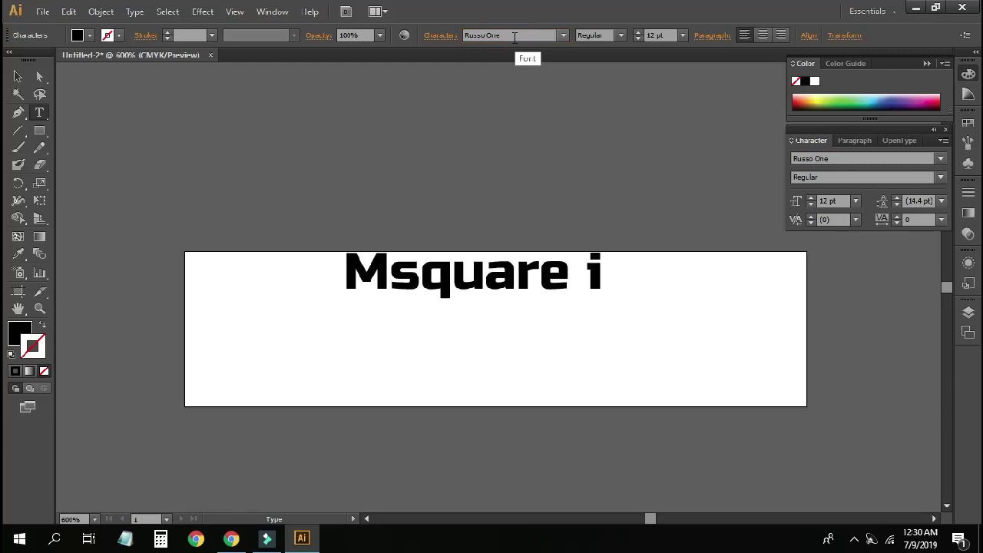
# - Move and stretch the "Msquare iT" text to about 22 pt so it spans nearly the full artboard width
pyautogui.click(18, 76)
pyautogui.moveTo(444, 270); pyautogui.dragTo(352, 298)
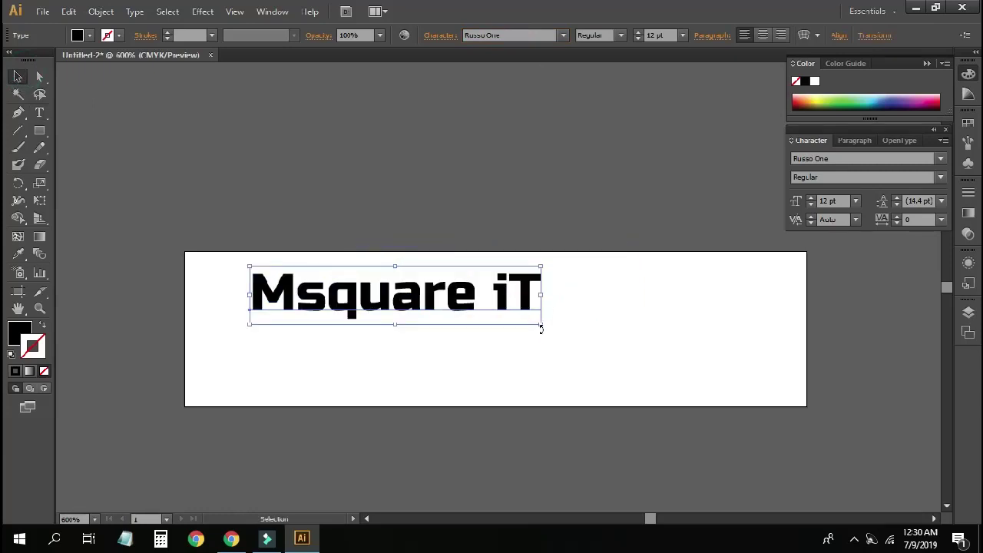
pyautogui.moveTo(542, 323); pyautogui.dragTo(747, 343)
pyautogui.moveTo(253, 271); pyautogui.dragTo(198, 265)
pyautogui.moveTo(748, 302); pyautogui.dragTo(783, 304)
pyautogui.moveTo(490, 266); pyautogui.dragTo(490, 255)
pyautogui.moveTo(489, 341); pyautogui.dragTo(491, 364)
pyautogui.click(349, 195)
# - Add a second text object reading "The Open Academe" above the artboard
pyautogui.click(39, 112)
pyautogui.click(454, 186)
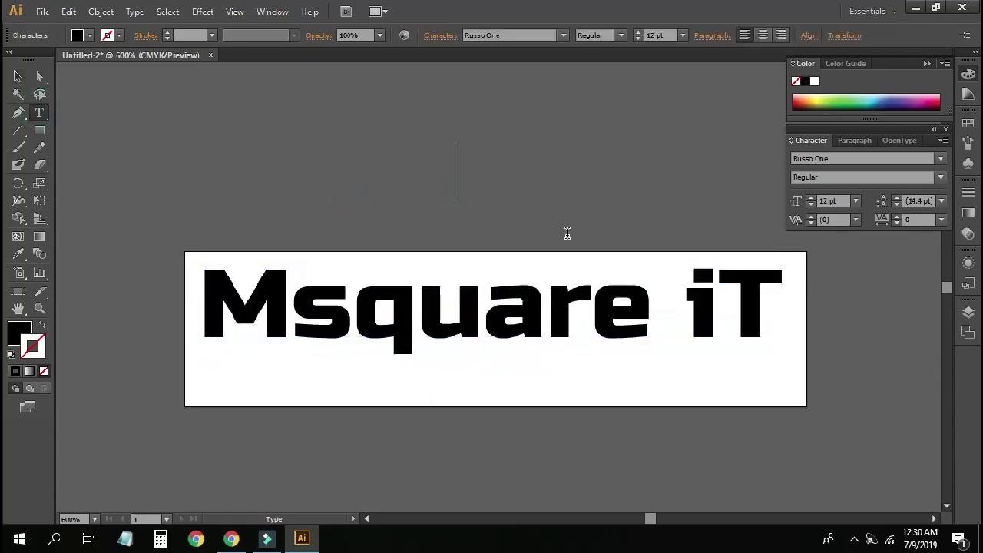
pyautogui.write('The Mop')
pyautogui.press('BackSpace')
pyautogui.press('BackSpace')
pyautogui.press('BackSpace')
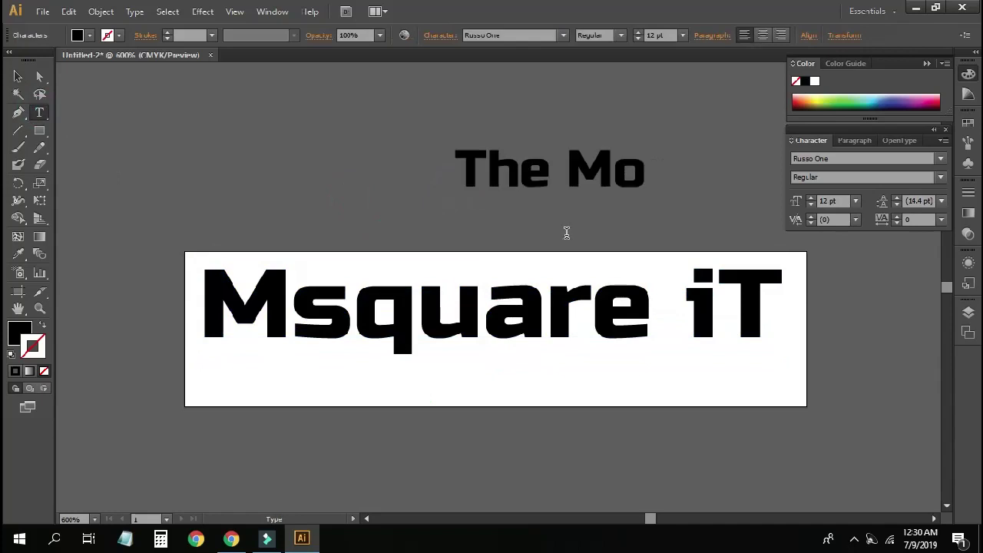
pyautogui.write('Open Ac')
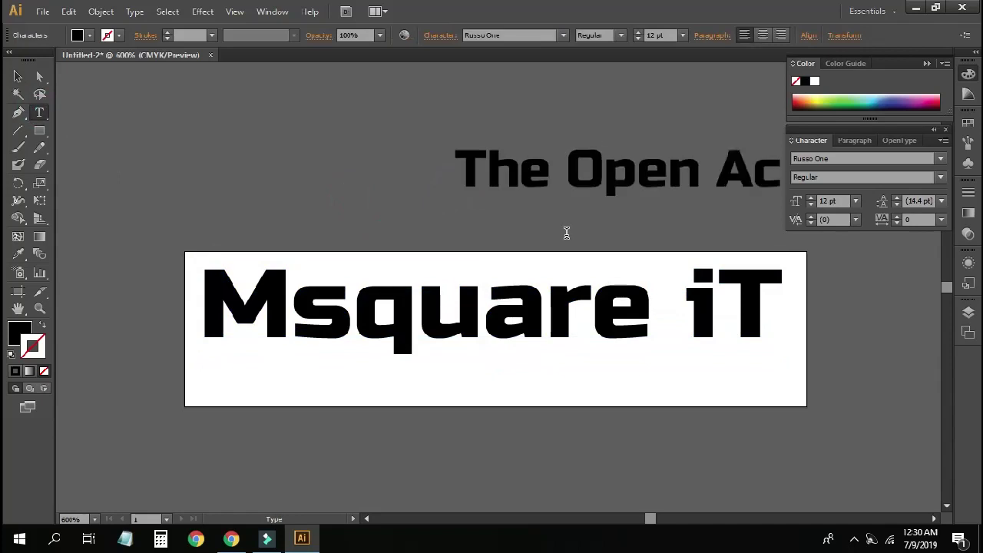
pyautogui.click(18, 76)
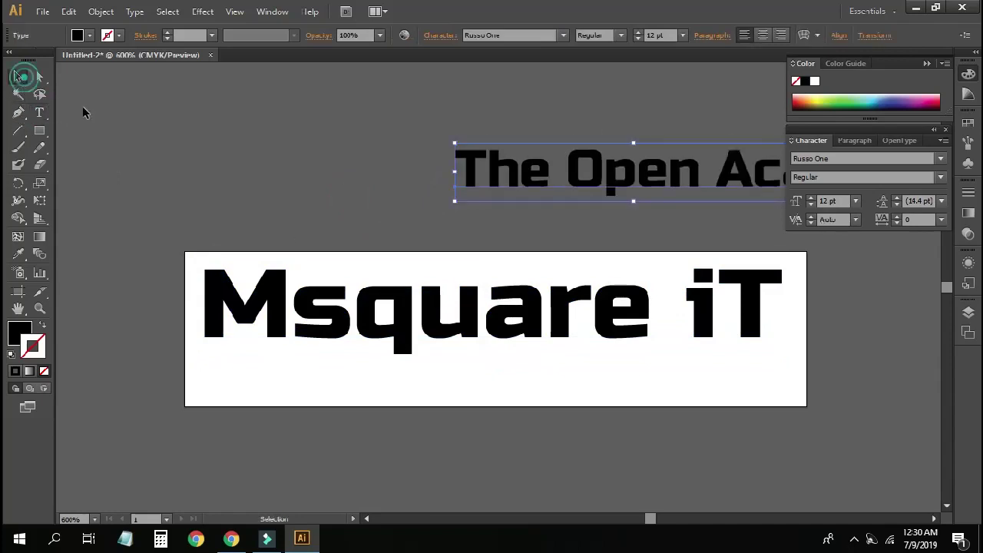
pyautogui.moveTo(489, 167); pyautogui.dragTo(269, 167)
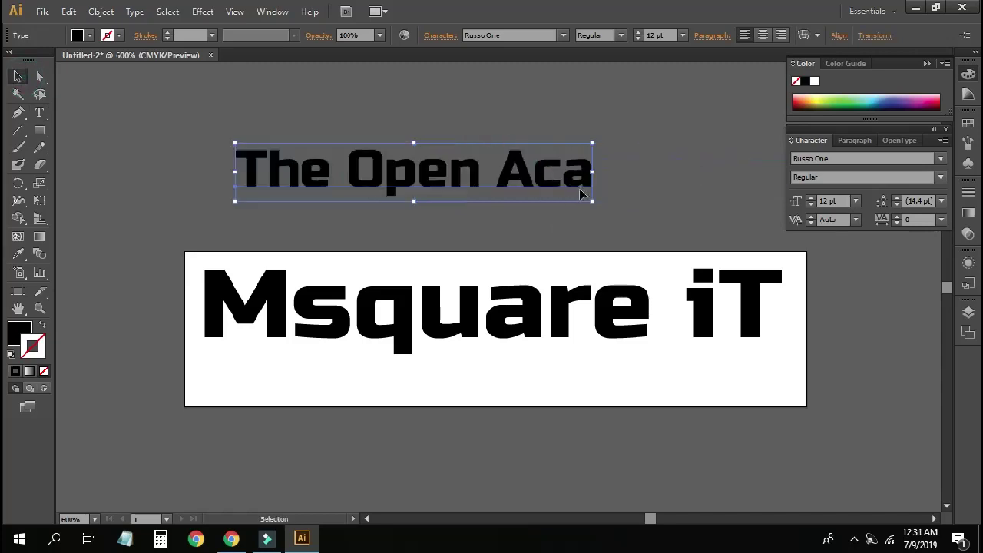
pyautogui.doubleClick(590, 168)
pyautogui.write('deme')
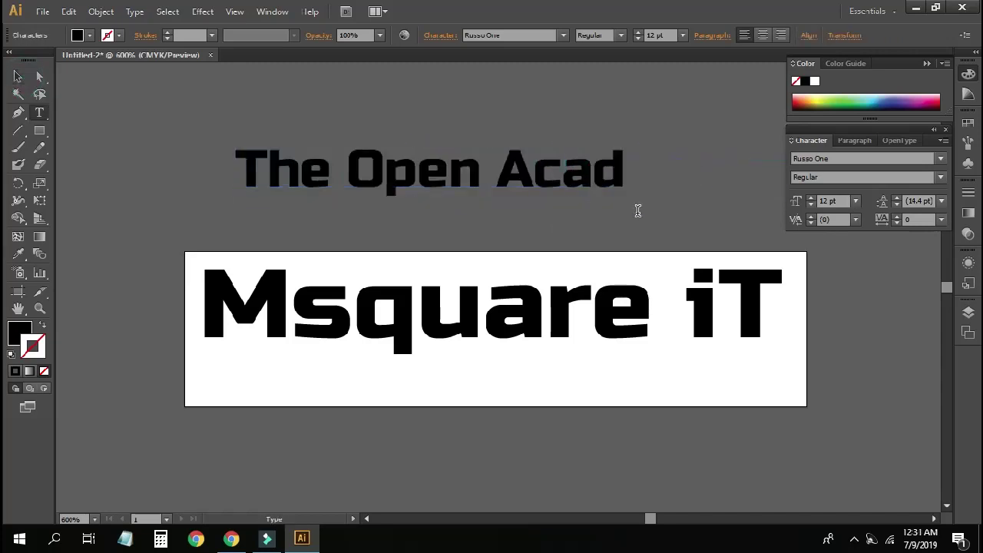
# - Place the "The Open Academe" tagline beneath the right part of the title and shrink it to about 10.4 pt
pyautogui.click(18, 76)
pyautogui.moveTo(522, 176); pyautogui.dragTo(699, 371)
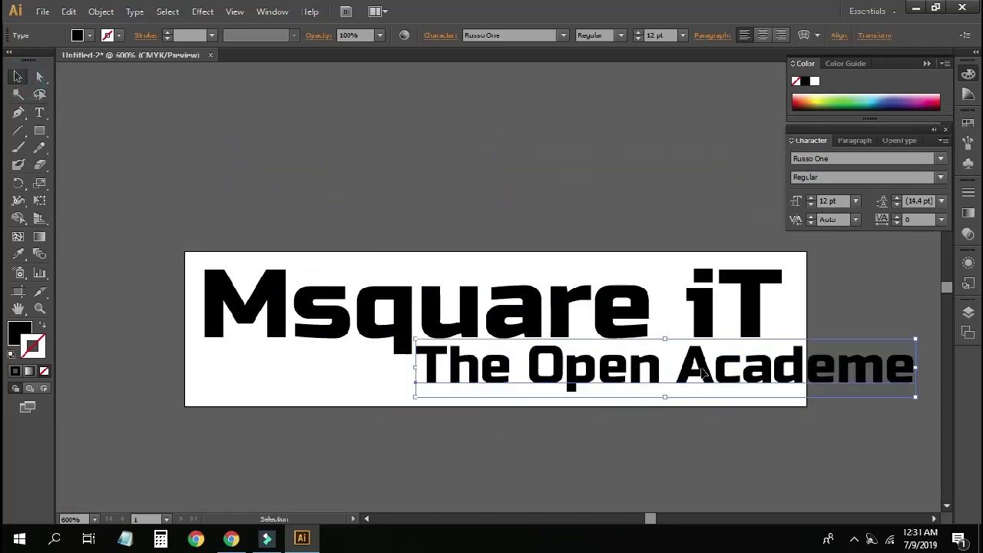
pyautogui.press('F8')
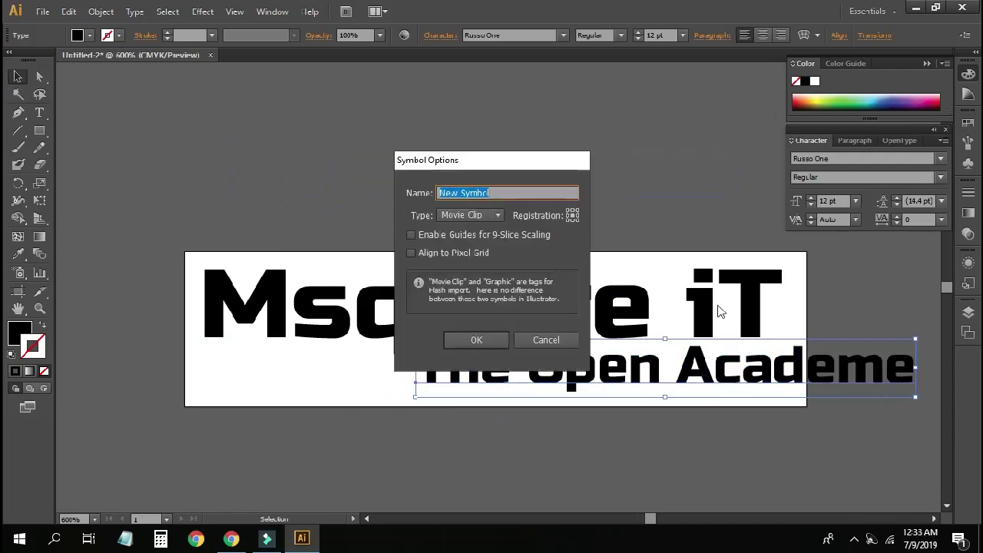
pyautogui.click(565, 341)
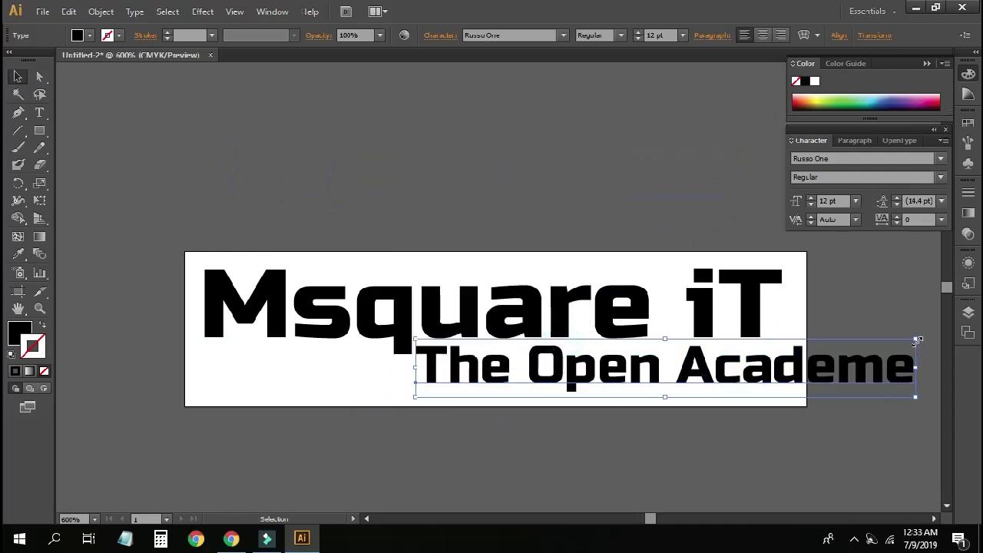
pyautogui.moveTo(917, 341); pyautogui.dragTo(768, 347)
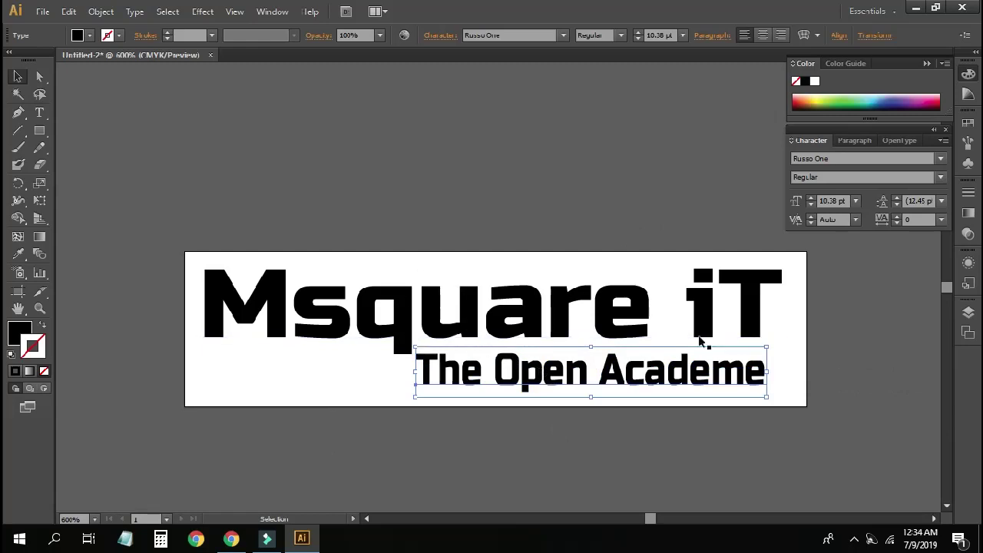
pyautogui.moveTo(572, 371)
pyautogui.mouseDown()
pyautogui.moveTo(587, 373)
pyautogui.moveTo(574, 363)
pyautogui.mouseUp()
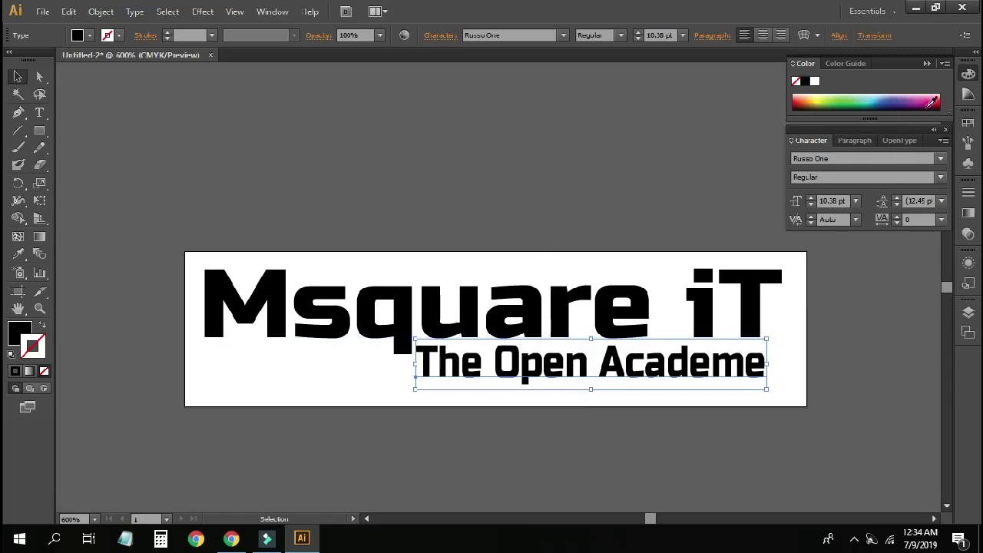
# - Color the tagline's fill and stroke crimson red and set its stroke weight to 0.25 pt
pyautogui.click(939, 100)
pyautogui.click(23, 327)
pyautogui.moveTo(33, 343); pyautogui.dragTo(20, 331)
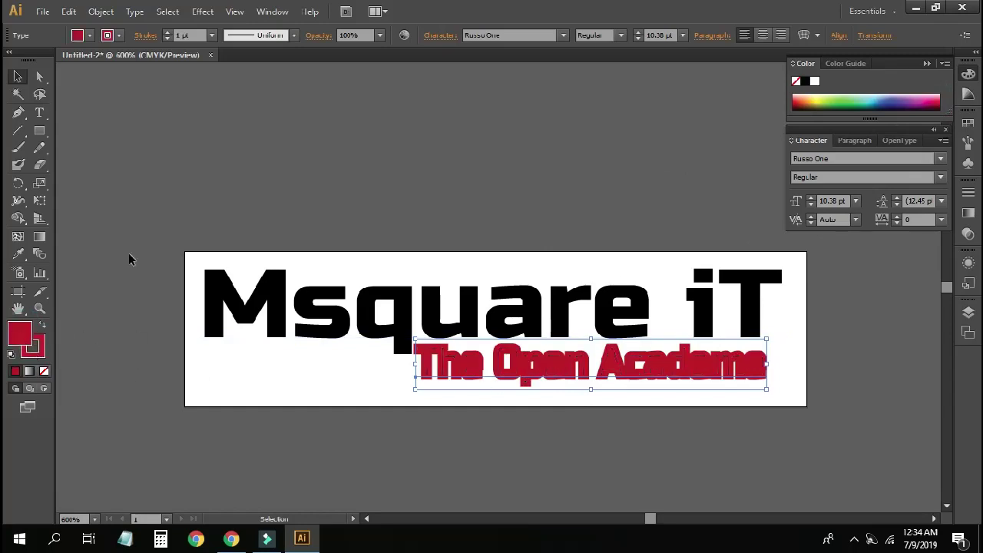
pyautogui.click(212, 35)
pyautogui.click(227, 52)
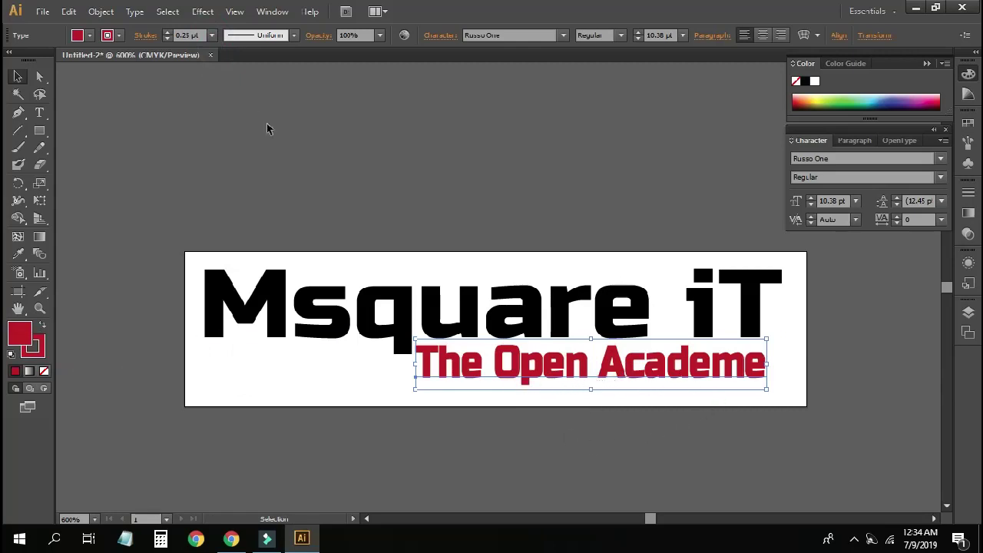
# - Set the tagline's stroke to none, keeping only its red fill, and leave all text deselected
pyautogui.click(211, 35)
pyautogui.click(38, 355)
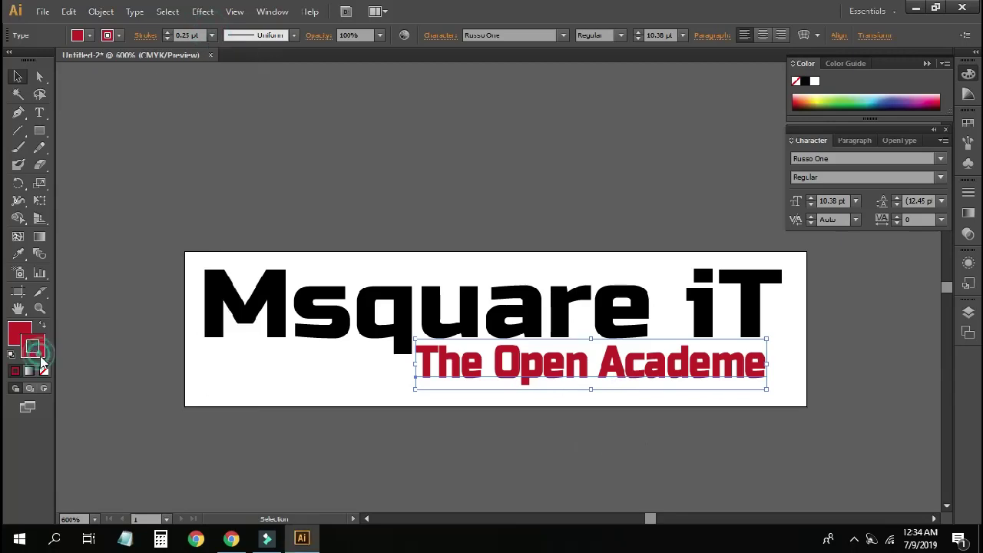
pyautogui.click(44, 372)
pyautogui.click(566, 459)
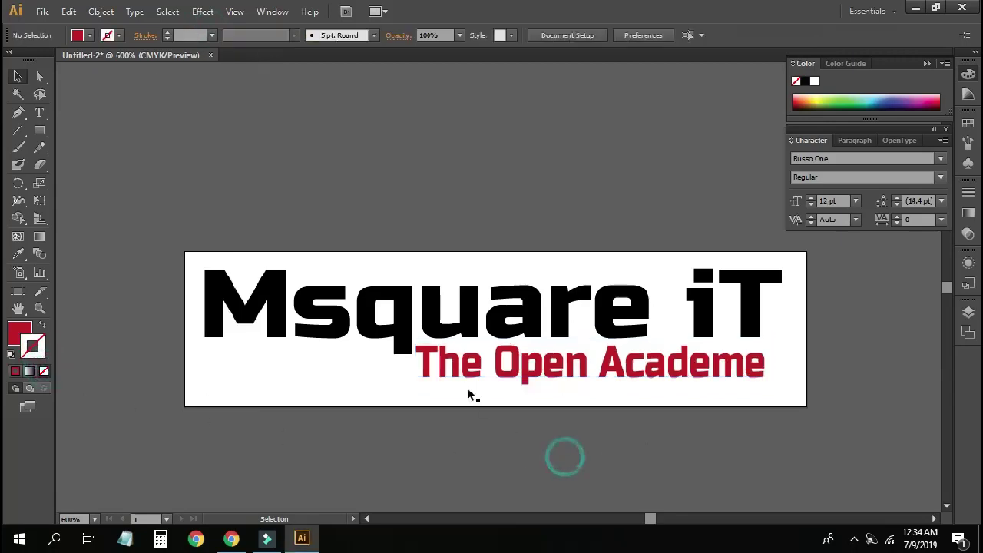
pyautogui.click(407, 328)
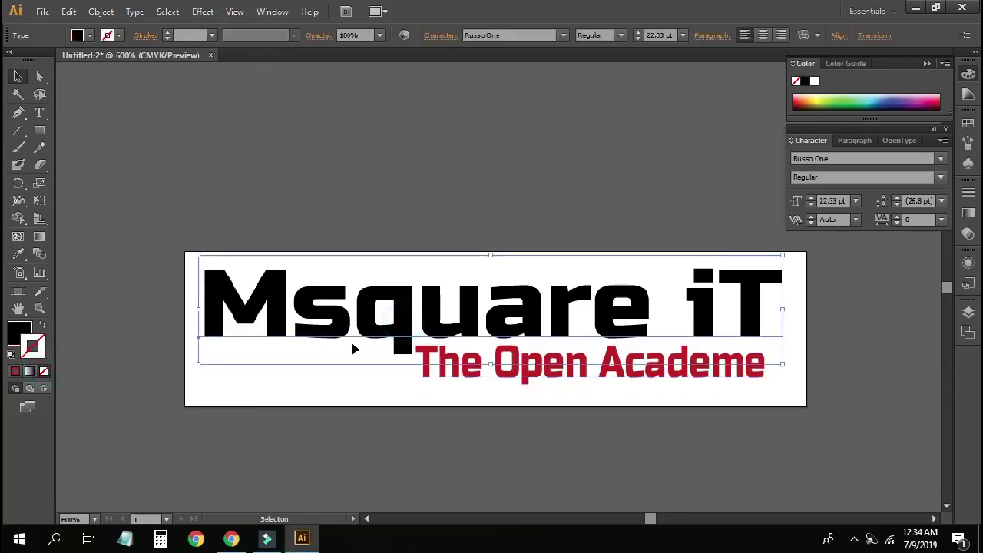
pyautogui.click(834, 314)
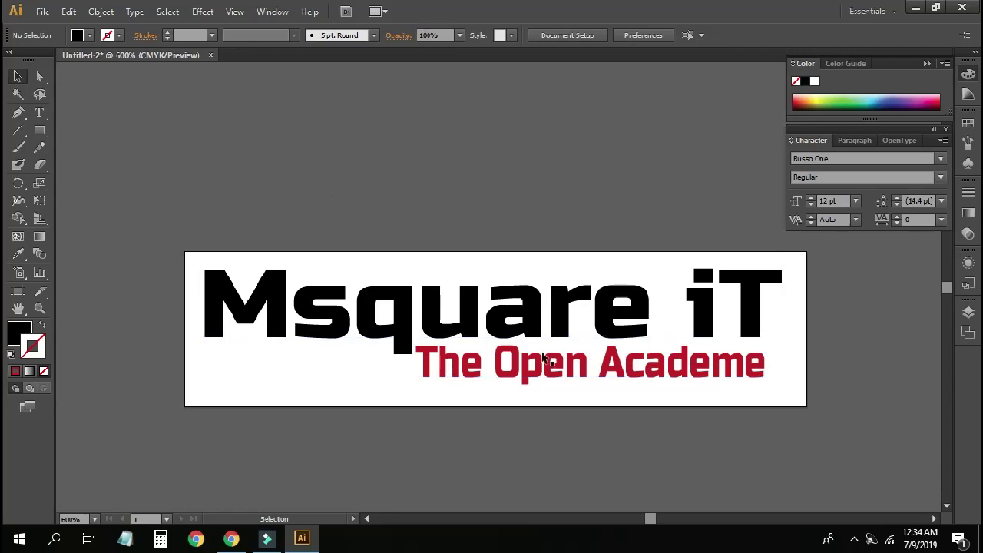
# - Set up a Save for Web export of the artwork as PNG-24 with transparency enabled
pyautogui.click(43, 14)
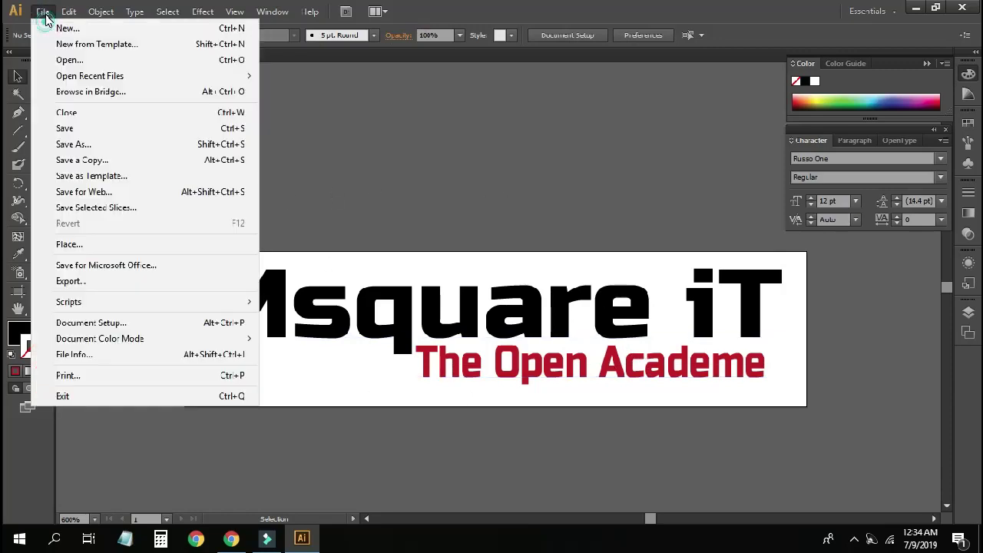
pyautogui.click(94, 196)
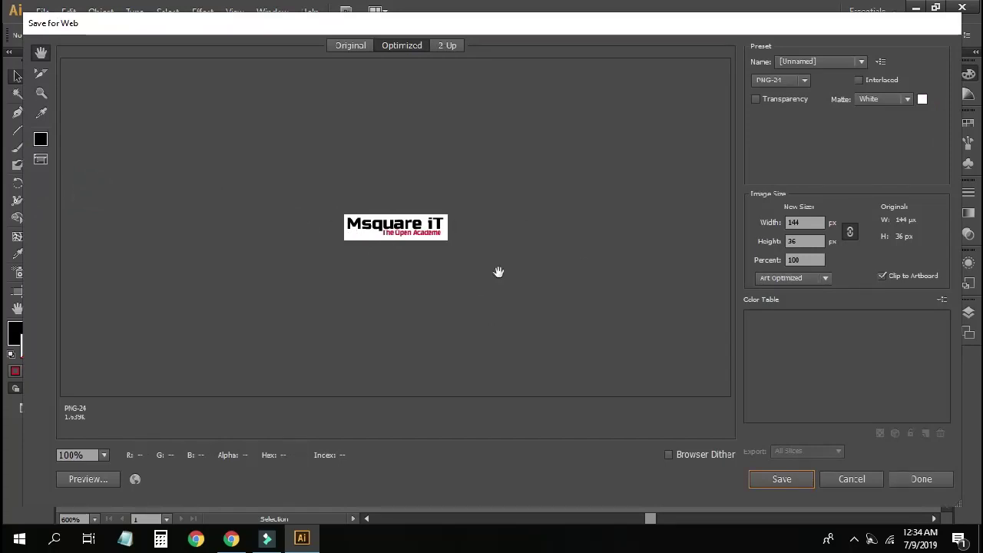
pyautogui.click(803, 81)
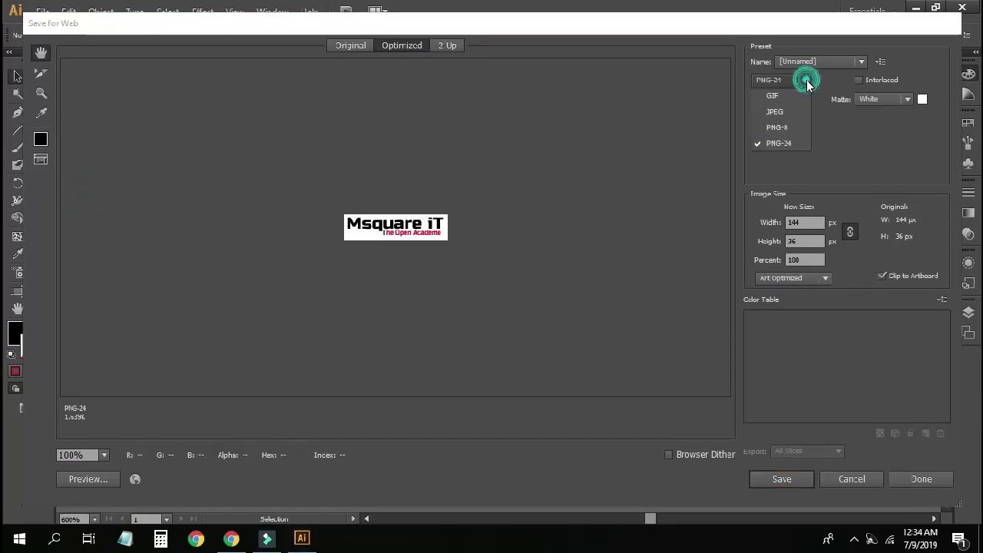
pyautogui.click(778, 143)
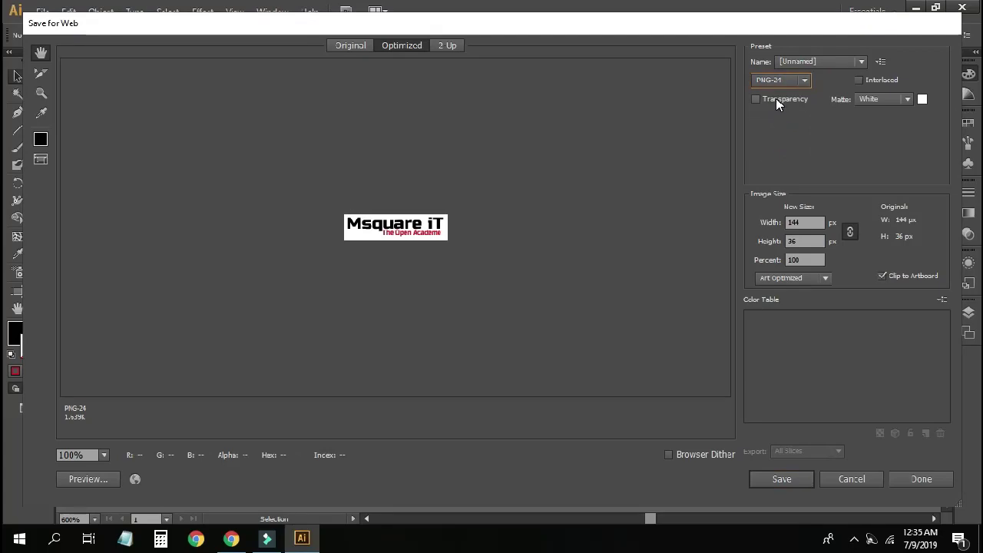
pyautogui.click(776, 100)
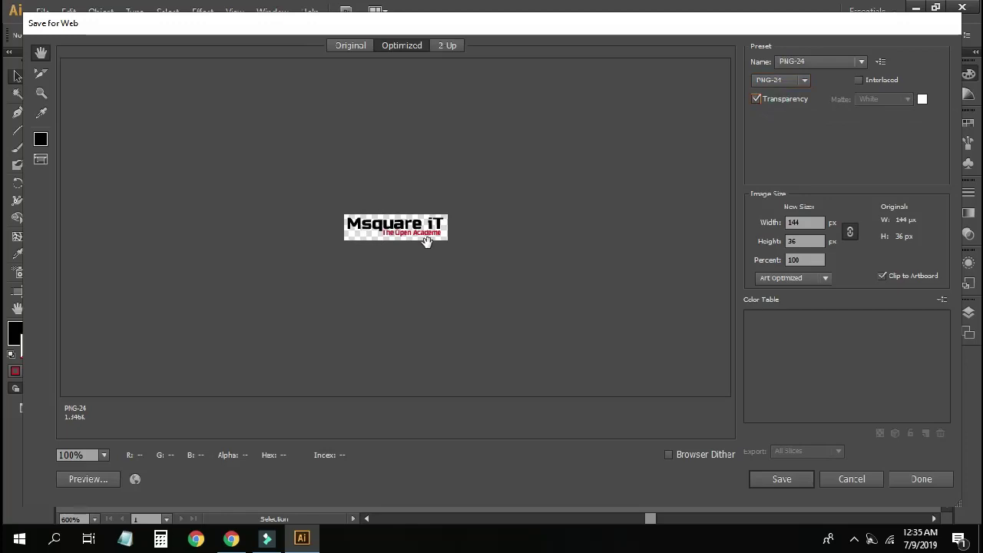
# - Save the optimized image to the Desktop under the file name "Msquare iT"
pyautogui.click(783, 483)
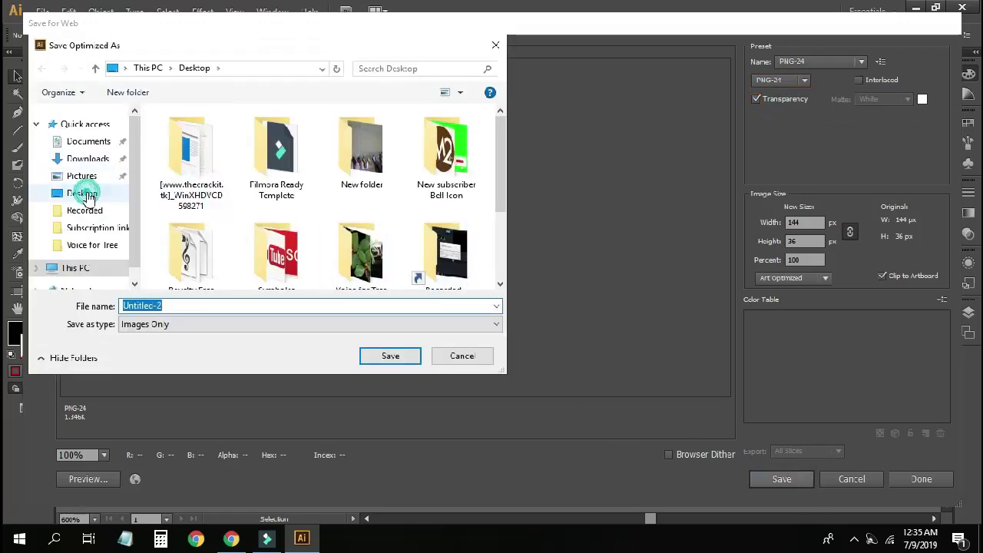
pyautogui.click(83, 192)
pyautogui.click(191, 305)
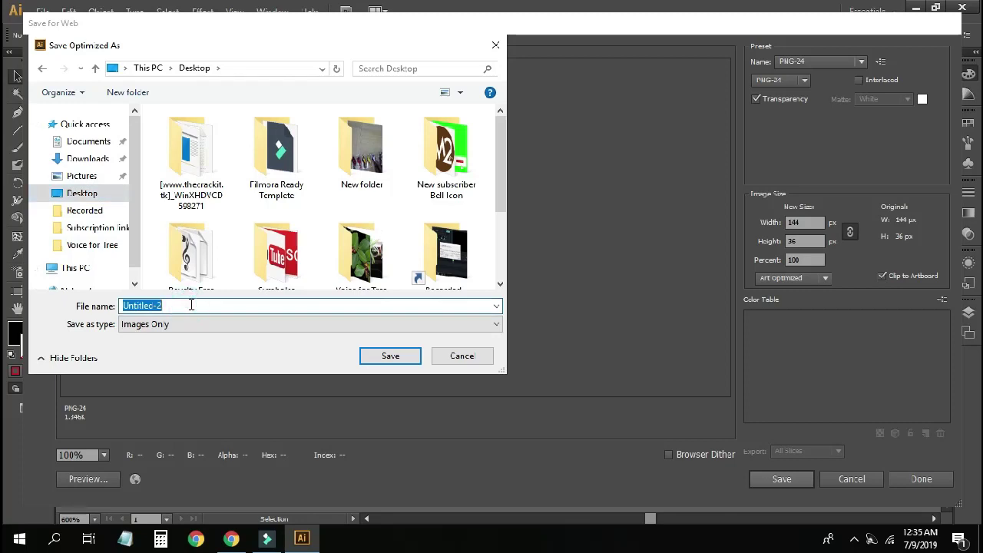
pyautogui.write('Msq')
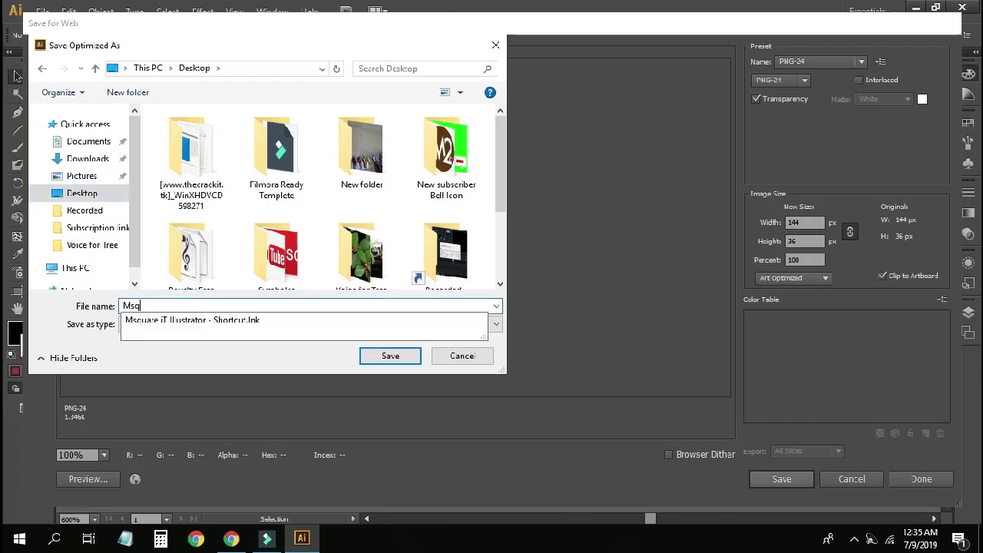
pyautogui.write('uare iT')
pyautogui.click(392, 356)
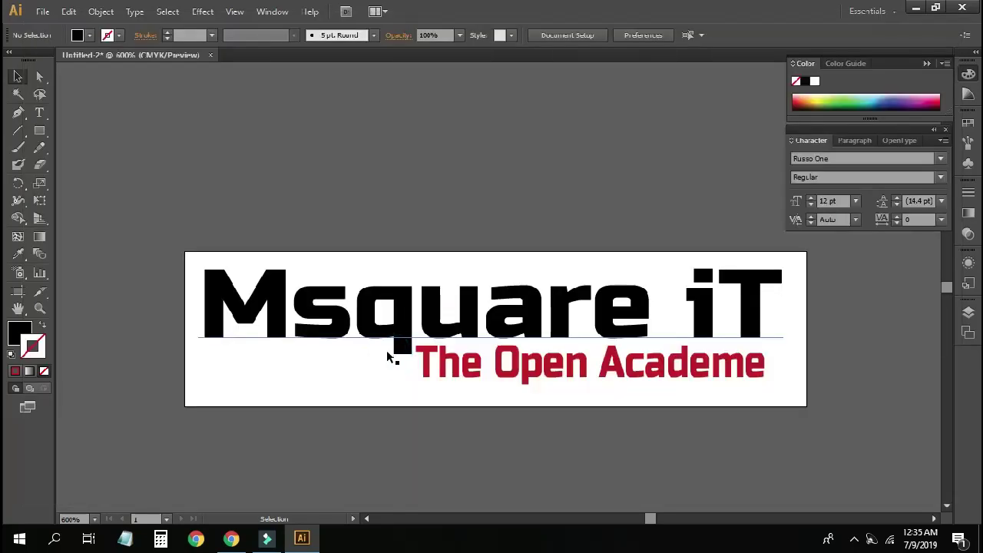
# - Check the exported Msquare-iT image from the desktop in the photo viewer, then close it
pyautogui.click(916, 7)
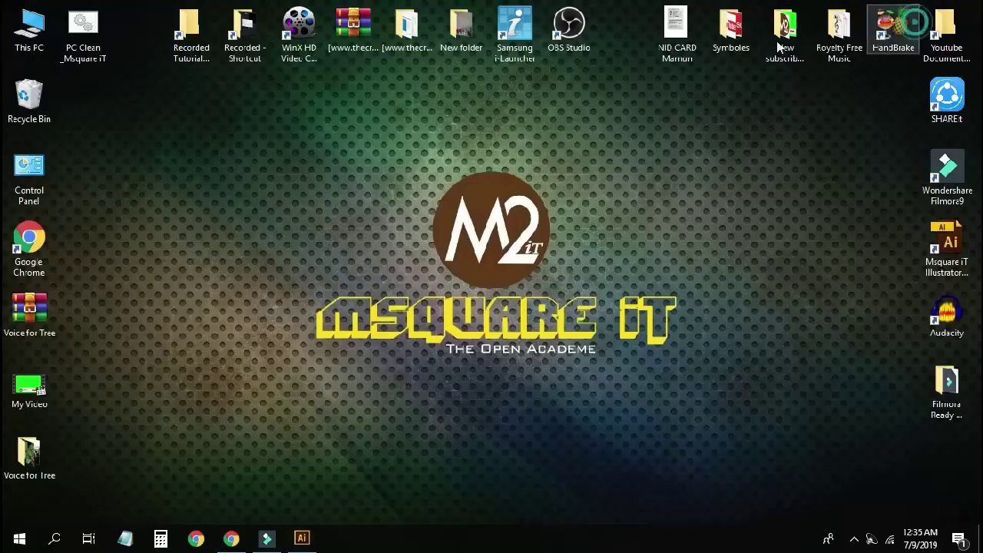
pyautogui.doubleClick(90, 111)
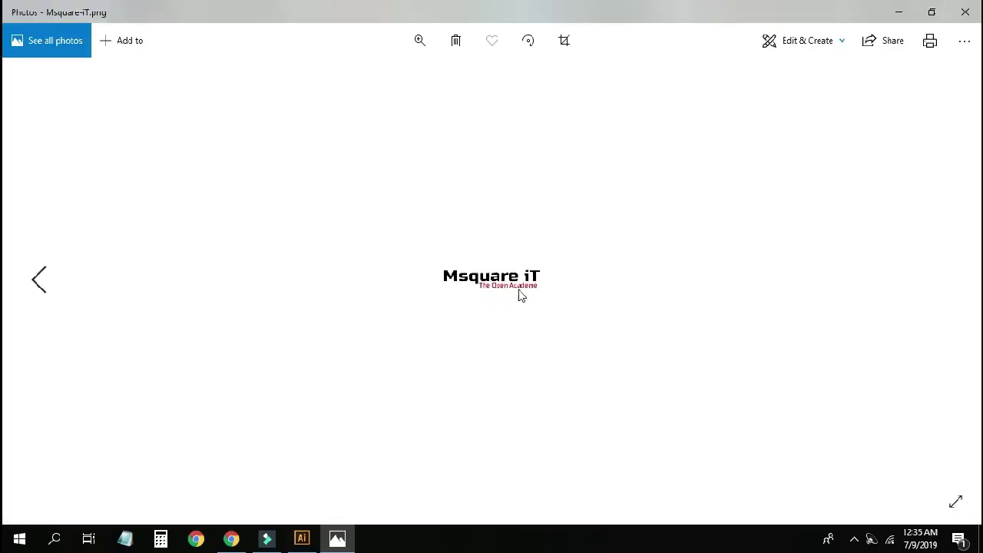
pyautogui.click(965, 14)
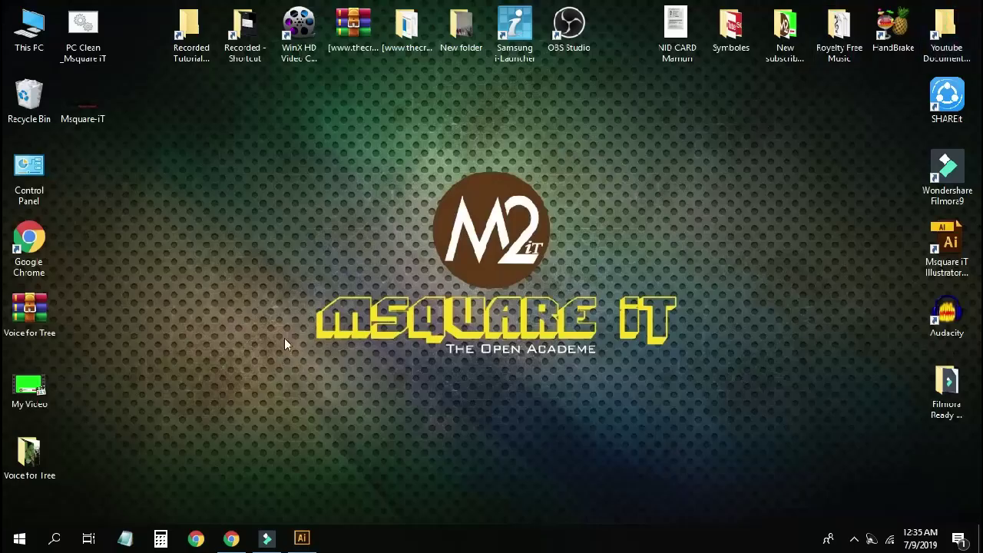
# - In Filmora9, import the logo image and Lowerthird subscribe intro video from the New subscriber Bell Icon folder, declining proxy files
pyautogui.click(270, 541)
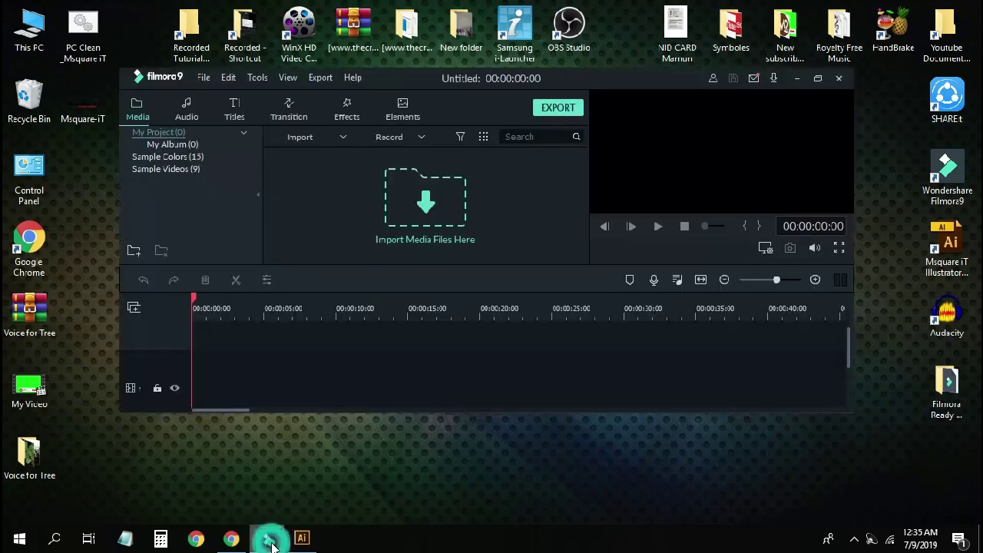
pyautogui.click(824, 100)
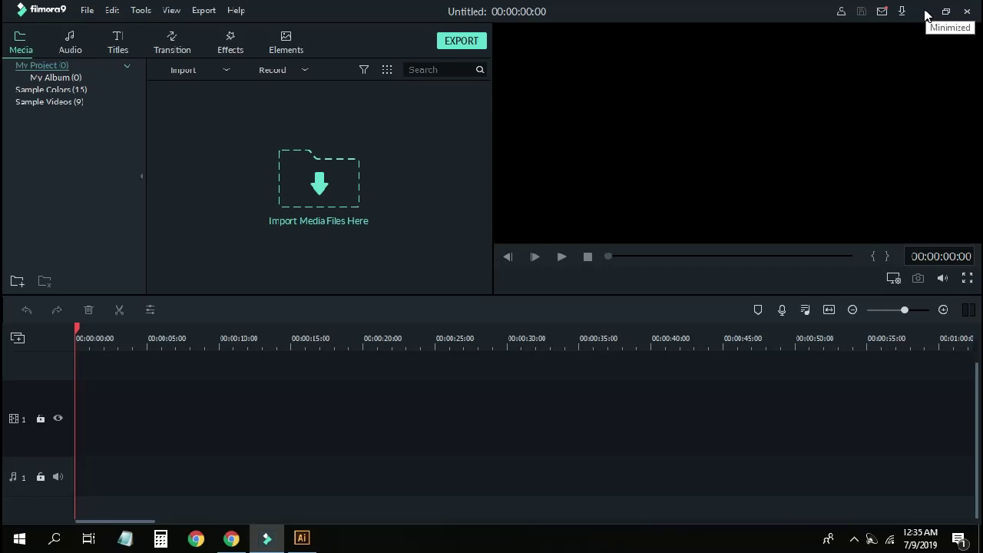
pyautogui.click(925, 15)
pyautogui.doubleClick(783, 34)
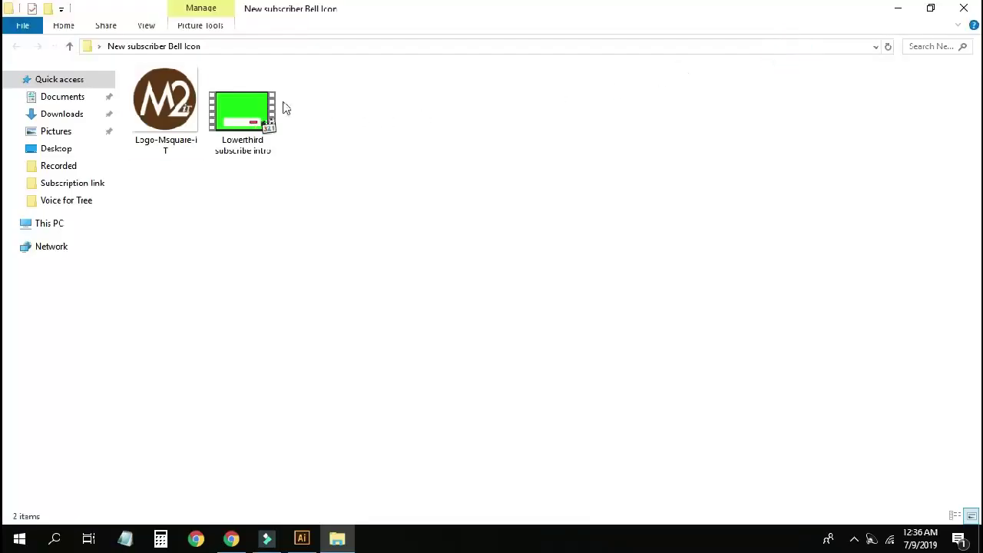
pyautogui.click(165, 115)
pyautogui.click(244, 122)
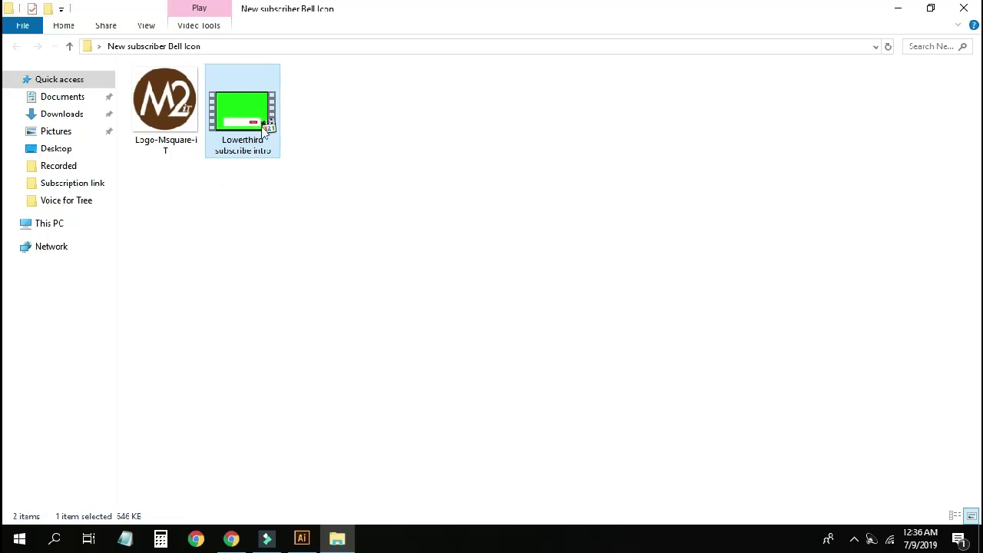
pyautogui.moveTo(342, 188); pyautogui.dragTo(325, 208)
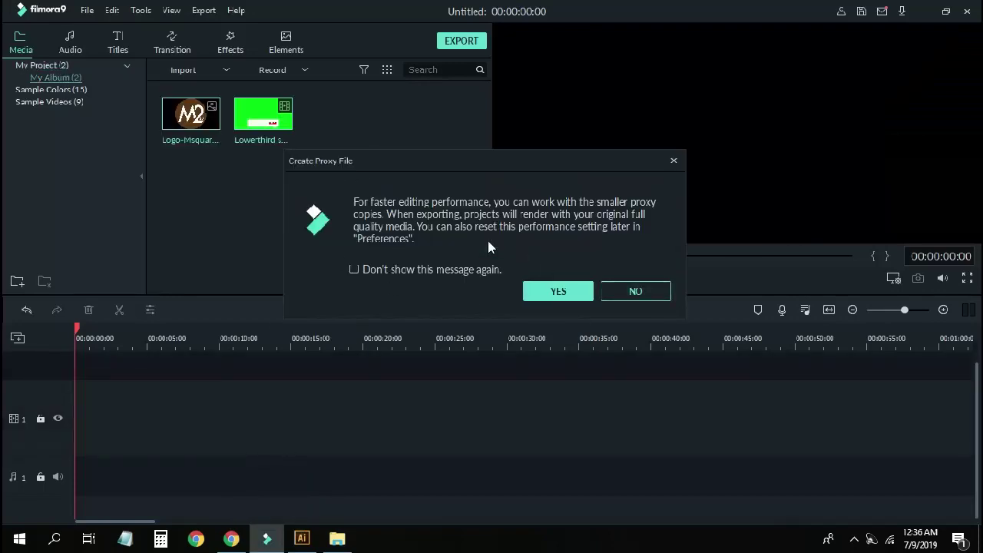
pyautogui.click(633, 290)
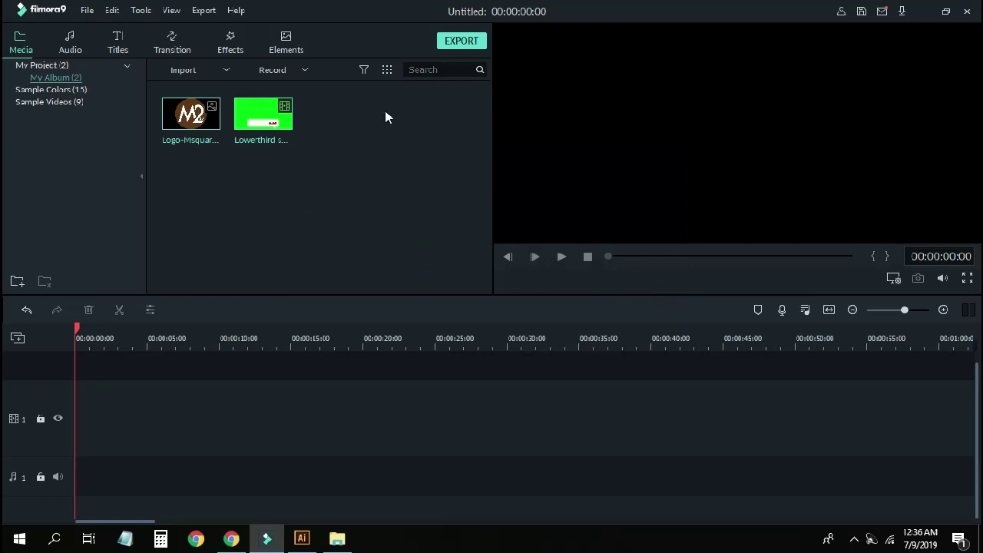
# - Close the source folder and import the Msquare-iT image from the desktop into the Filmora media library
pyautogui.click(926, 15)
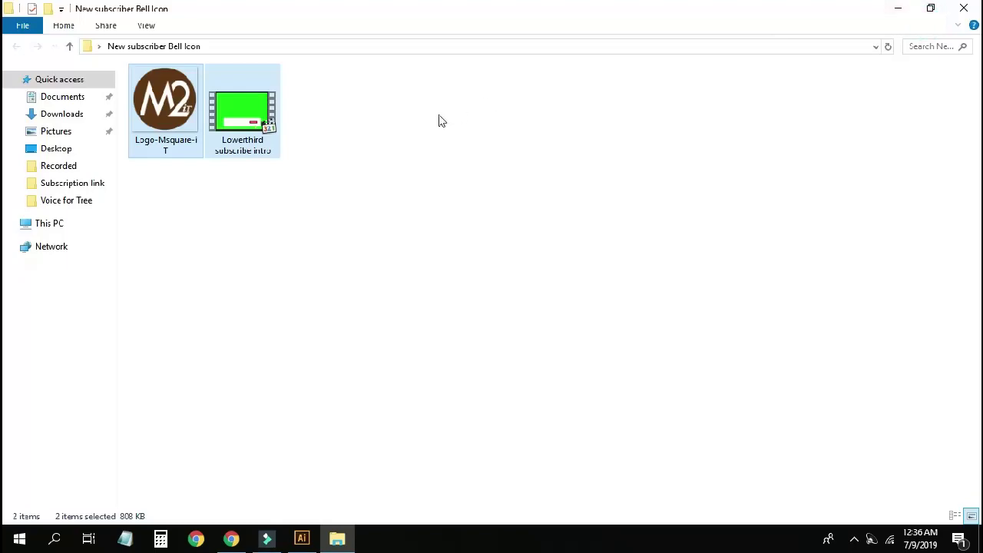
pyautogui.click(969, 9)
pyautogui.doubleClick(86, 114)
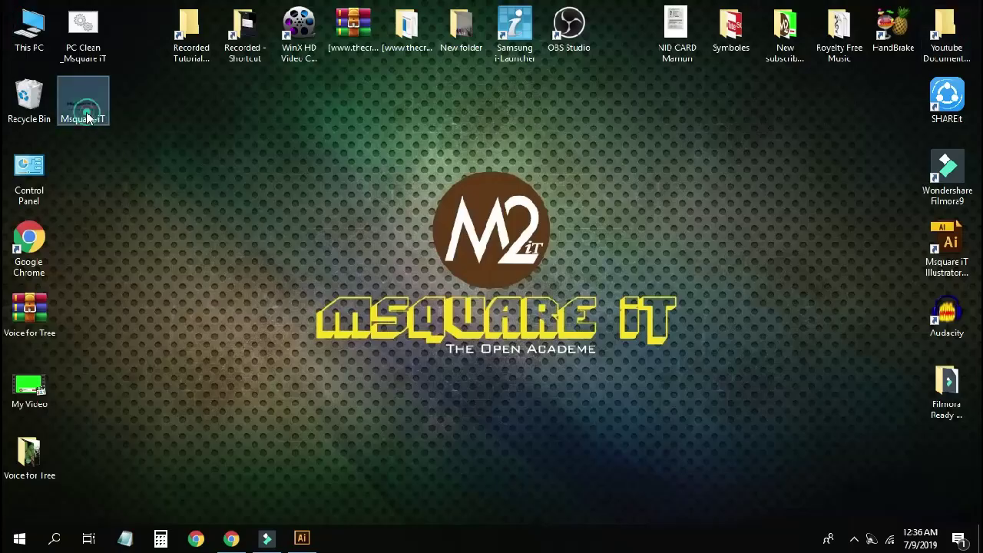
pyautogui.moveTo(83, 100); pyautogui.dragTo(327, 192)
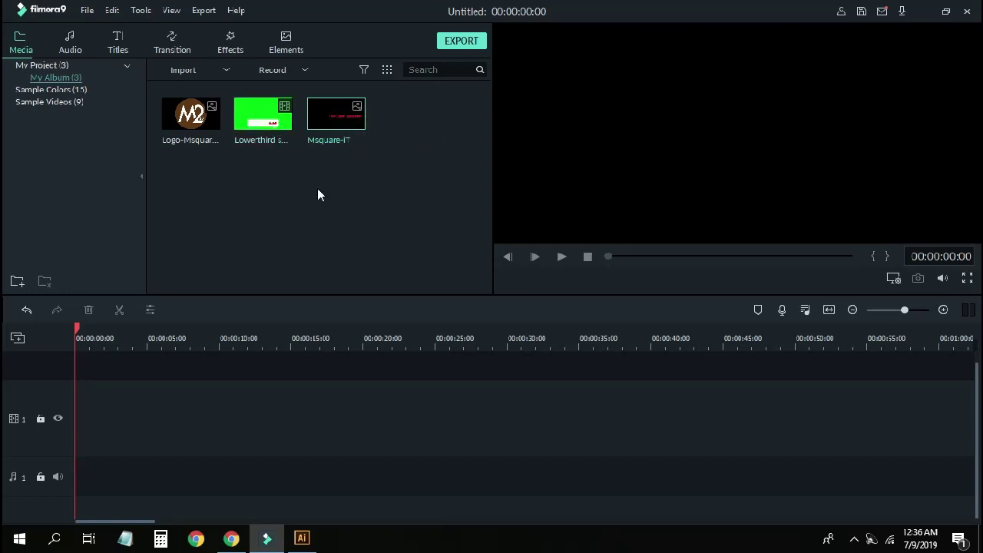
# - Import the SAM_0171 video from the desktop's New folder into the media library, declining proxy files
pyautogui.click(926, 16)
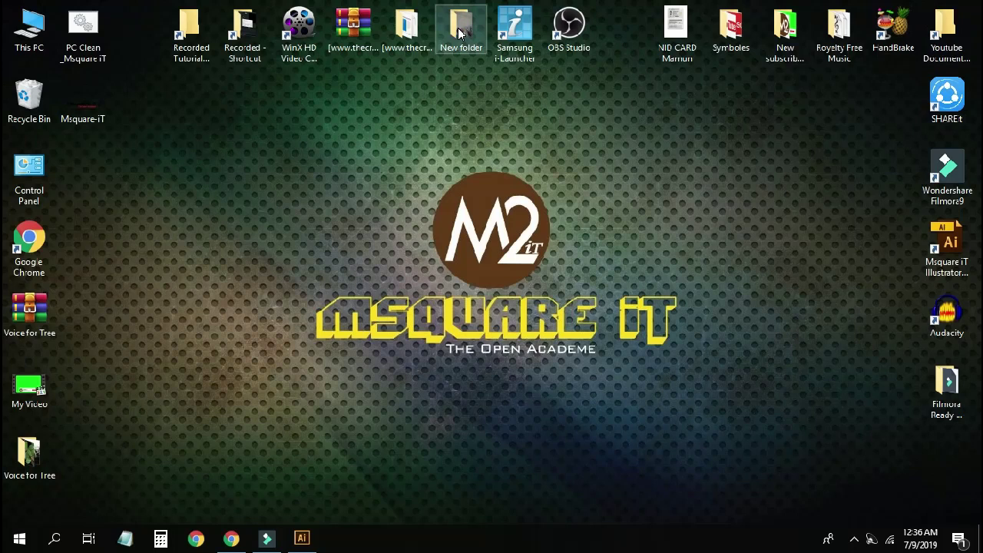
pyautogui.doubleClick(461, 32)
pyautogui.click(162, 97)
pyautogui.moveTo(162, 97); pyautogui.dragTo(325, 230)
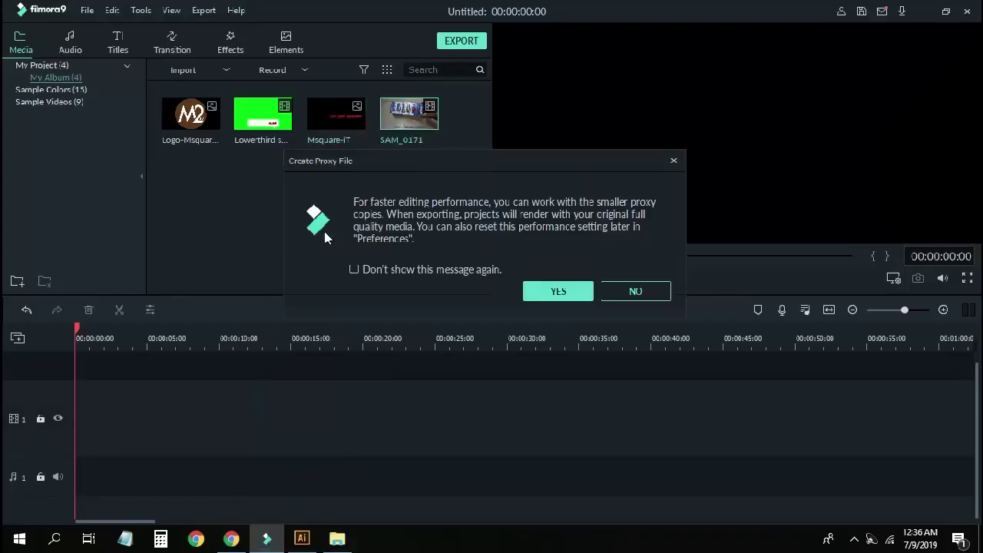
pyautogui.click(634, 296)
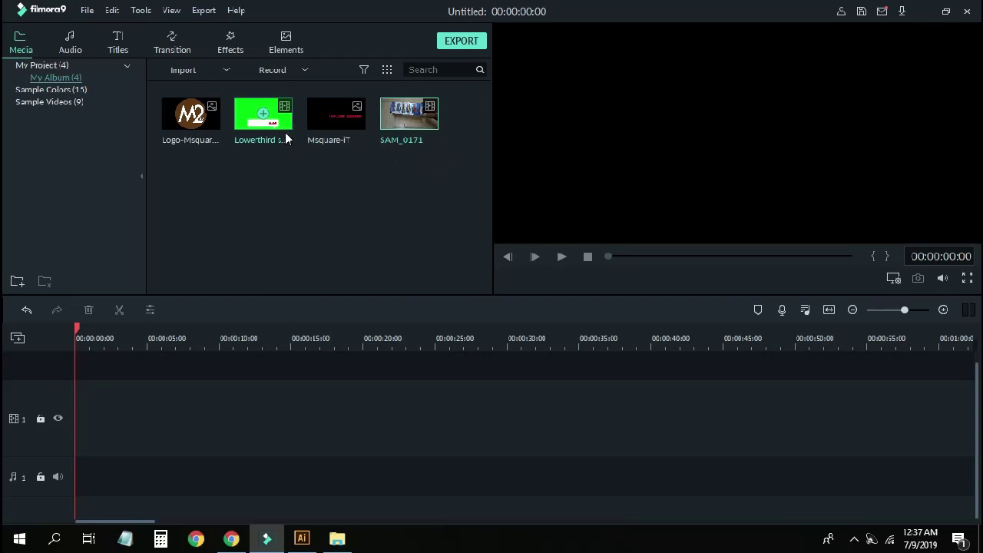
# - Place the Lowerthird subscribe intro at the start of video track 1 without changing the project settings, and play it through
pyautogui.moveTo(285, 134); pyautogui.dragTo(67, 416)
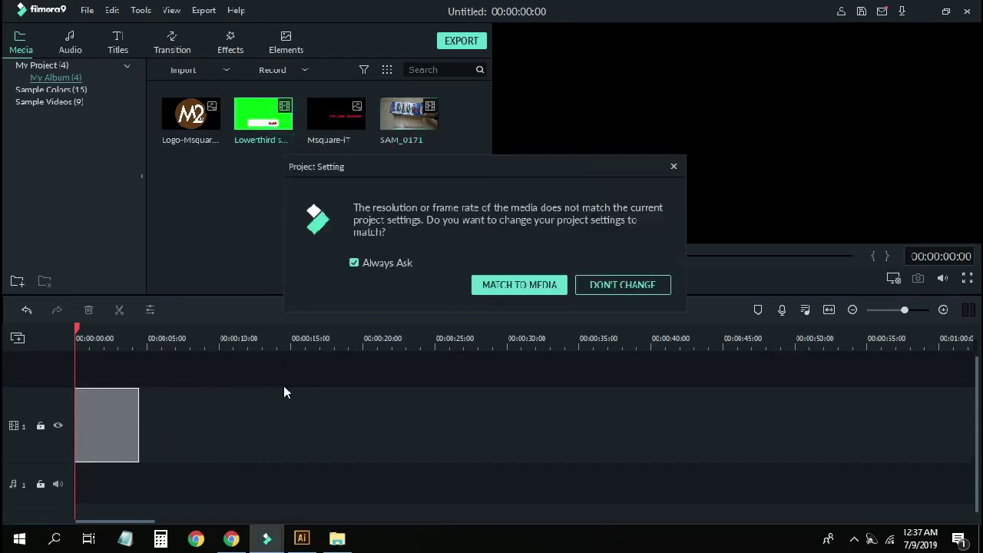
pyautogui.click(632, 284)
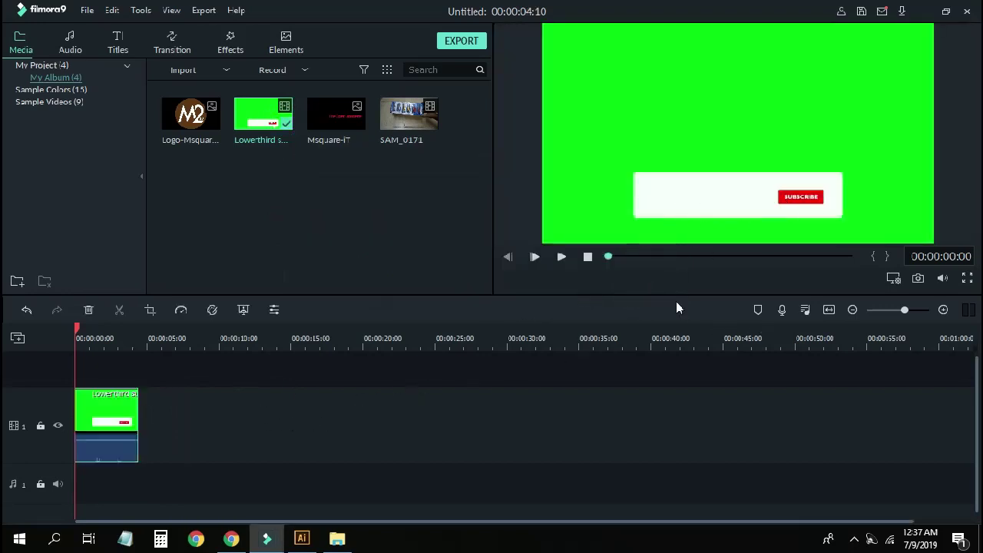
pyautogui.click(561, 259)
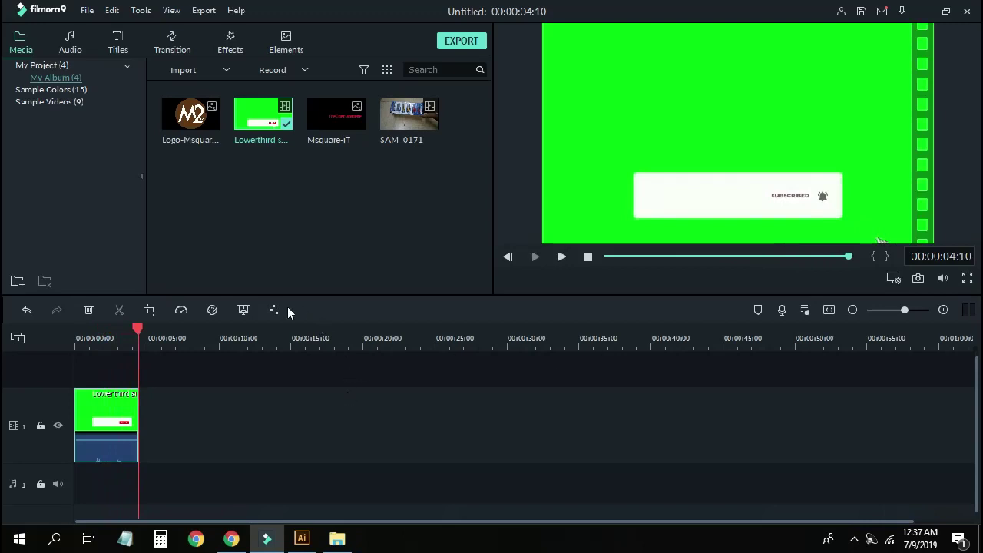
pyautogui.moveTo(138, 328); pyautogui.dragTo(77, 338)
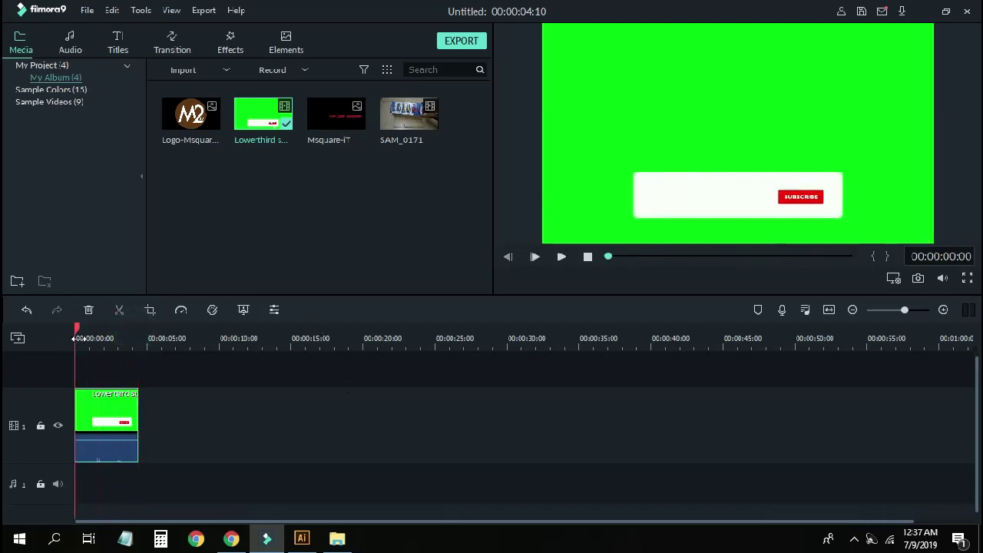
# - Add the logo image at the start of the track above the intro and shrink it into the white bar's left end
pyautogui.moveTo(209, 119); pyautogui.dragTo(100, 421)
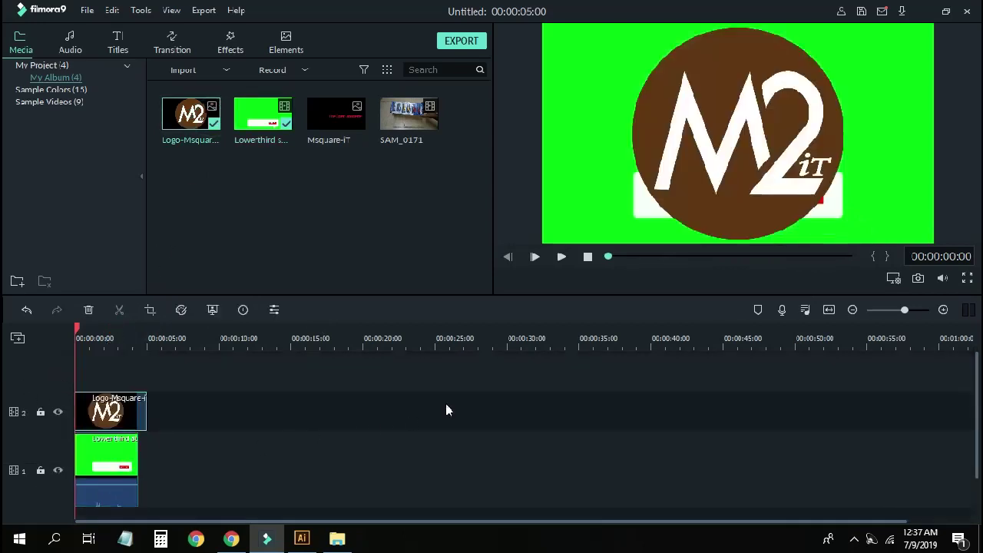
pyautogui.click(112, 407)
pyautogui.moveTo(77, 329); pyautogui.dragTo(91, 329)
pyautogui.click(708, 157)
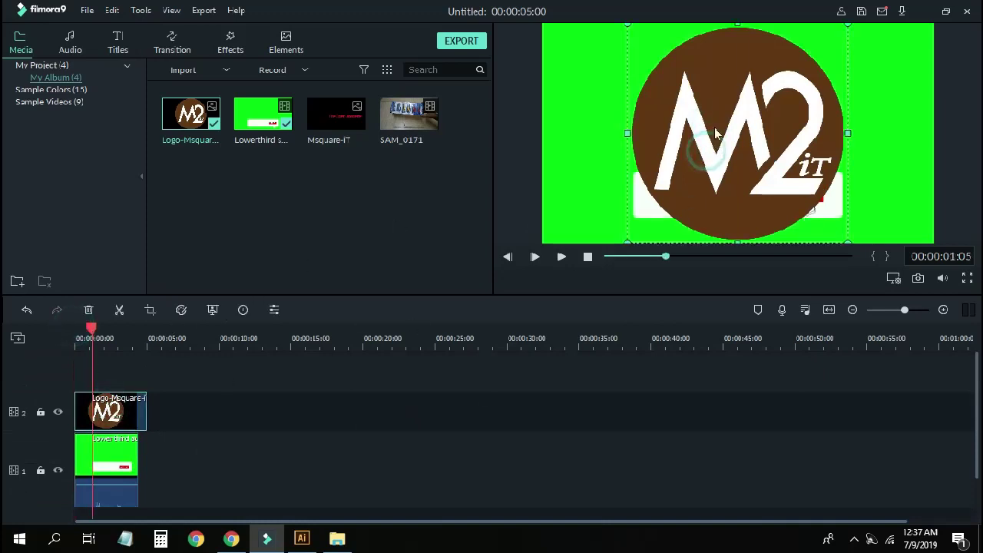
pyautogui.moveTo(631, 25); pyautogui.dragTo(660, 187)
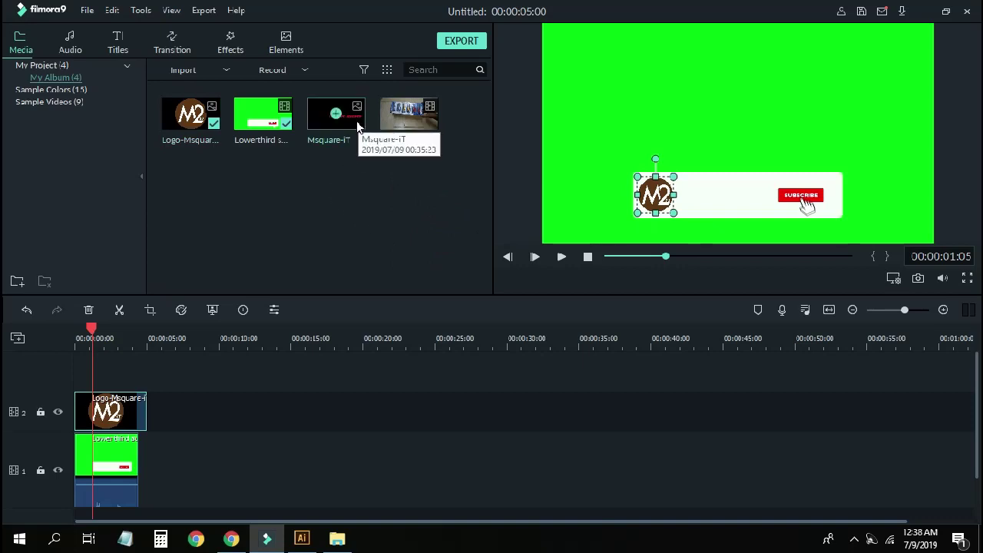
# - Add the Msquare-iT image at the start of a new track above the logo and shrink it between the logo and subscribe button
pyautogui.moveTo(358, 123); pyautogui.dragTo(75, 384)
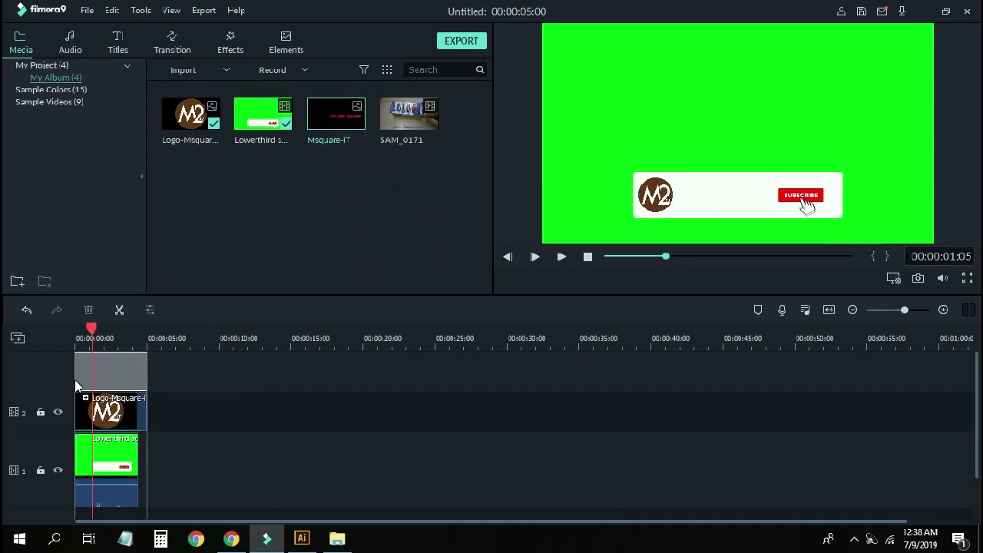
pyautogui.moveTo(76, 384); pyautogui.dragTo(77, 386)
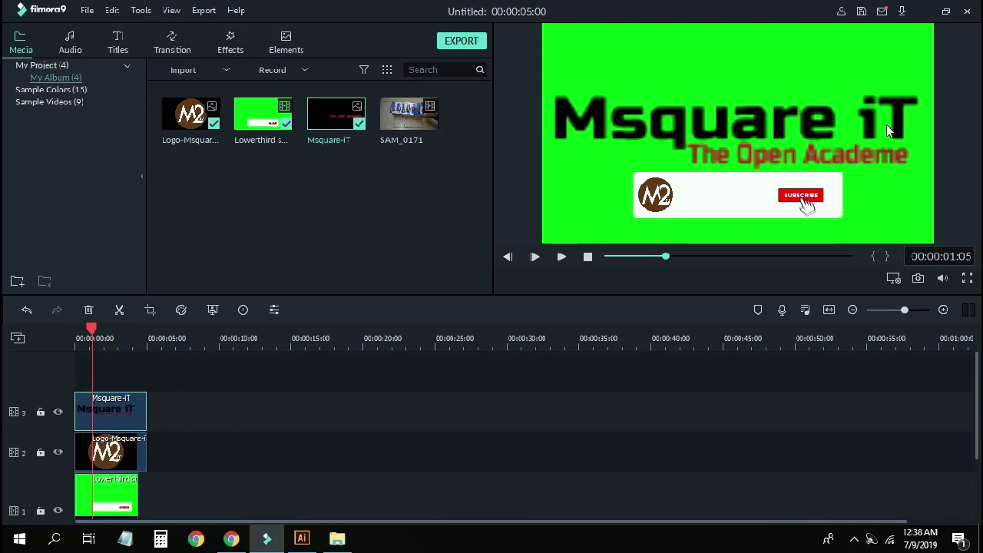
pyautogui.click(115, 338)
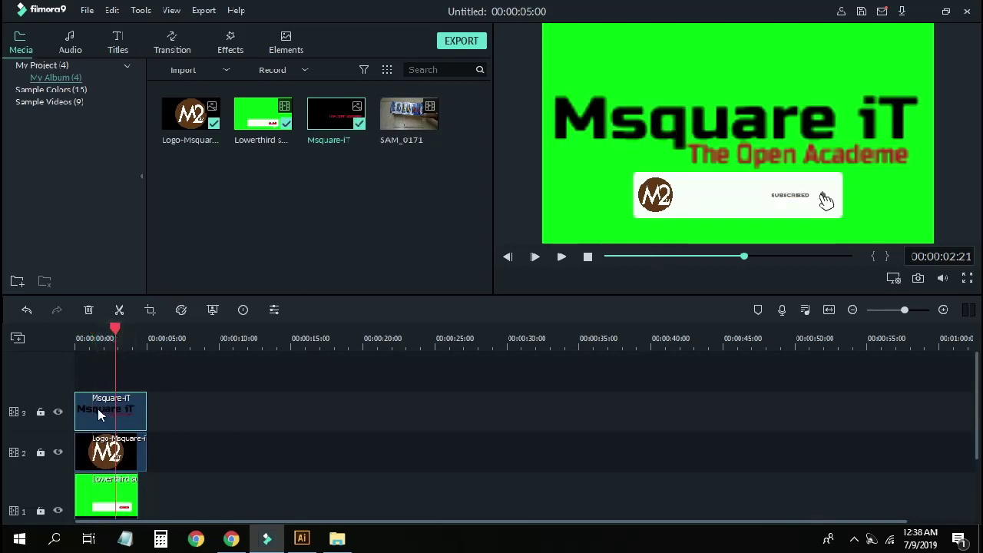
pyautogui.click(640, 127)
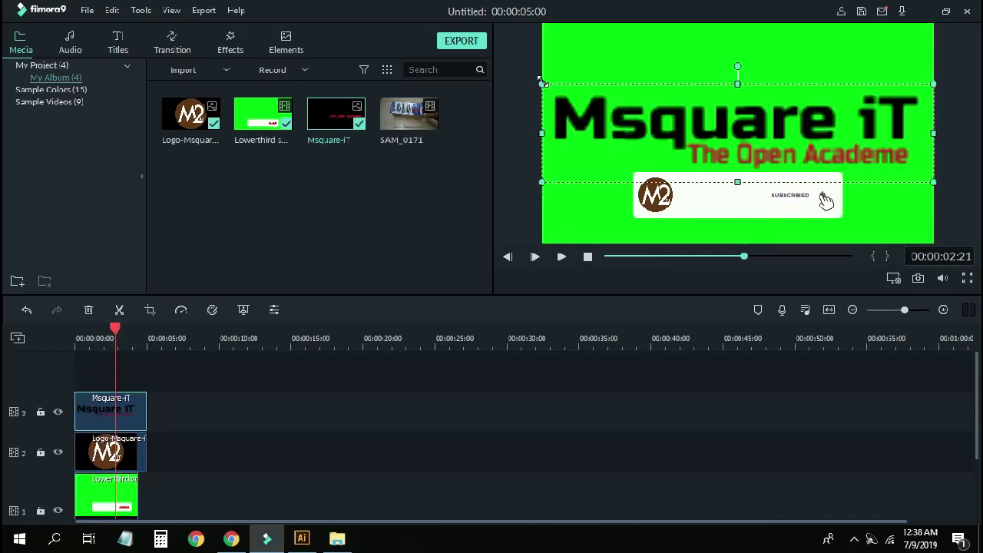
pyautogui.moveTo(542, 83); pyautogui.dragTo(810, 152)
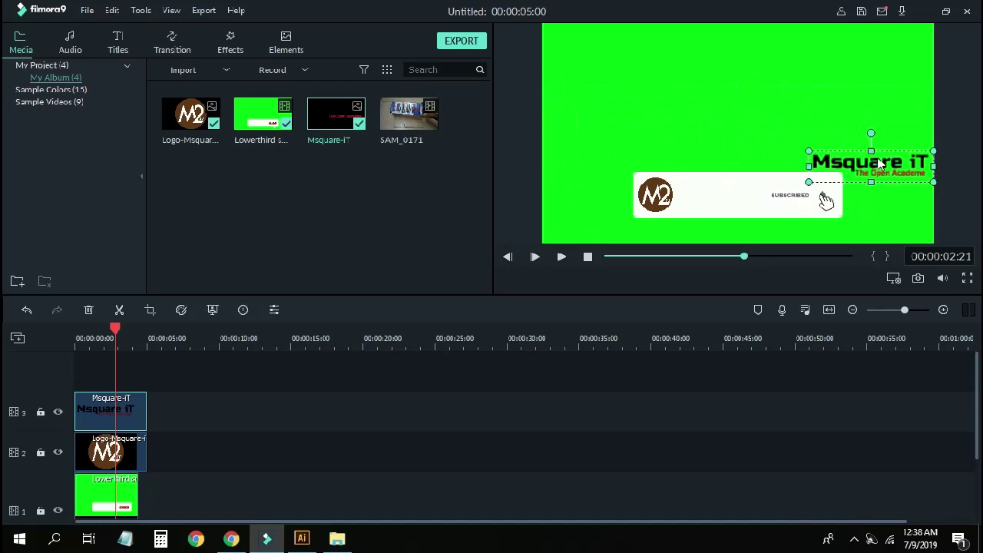
pyautogui.moveTo(881, 150); pyautogui.dragTo(742, 178)
pyautogui.moveTo(800, 192); pyautogui.dragTo(769, 192)
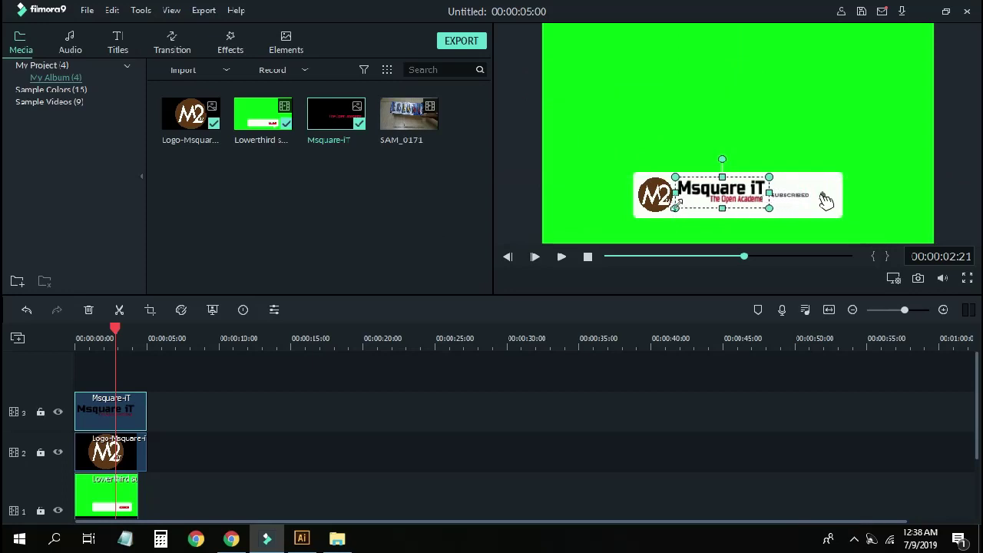
pyautogui.moveTo(676, 209); pyautogui.dragTo(691, 202)
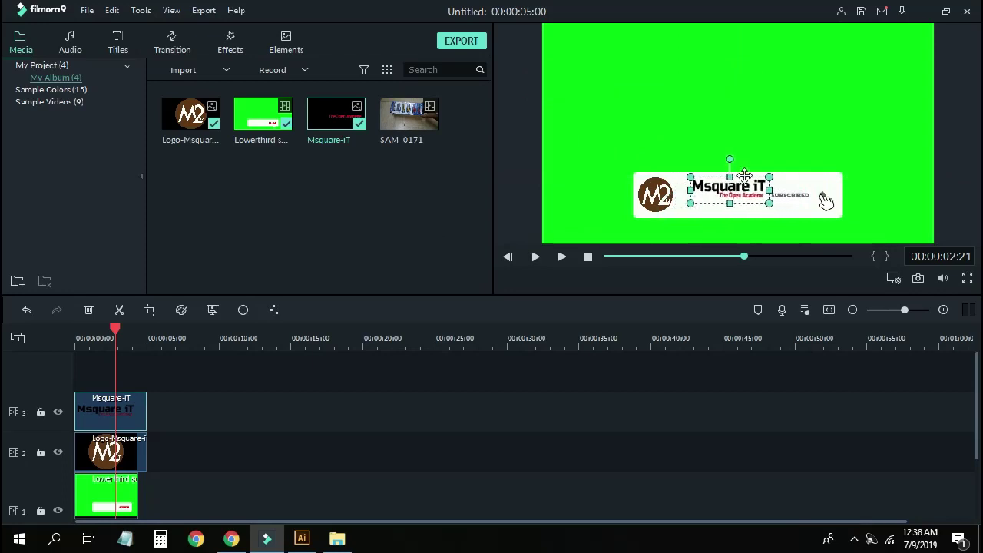
pyautogui.moveTo(745, 177); pyautogui.dragTo(741, 181)
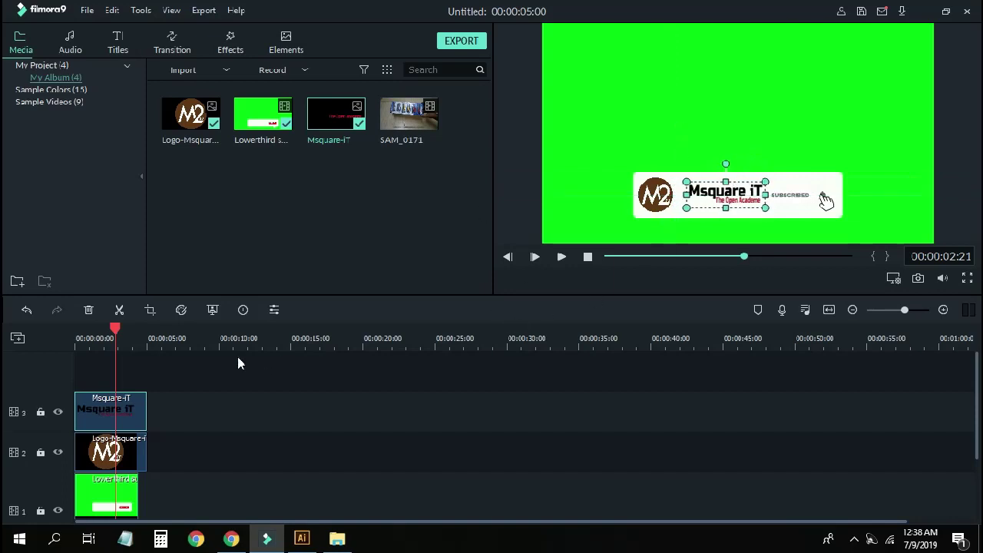
# - Play the intro from the start with the Msquare-iT and logo tracks hidden, and show both tracks again
pyautogui.click(130, 344)
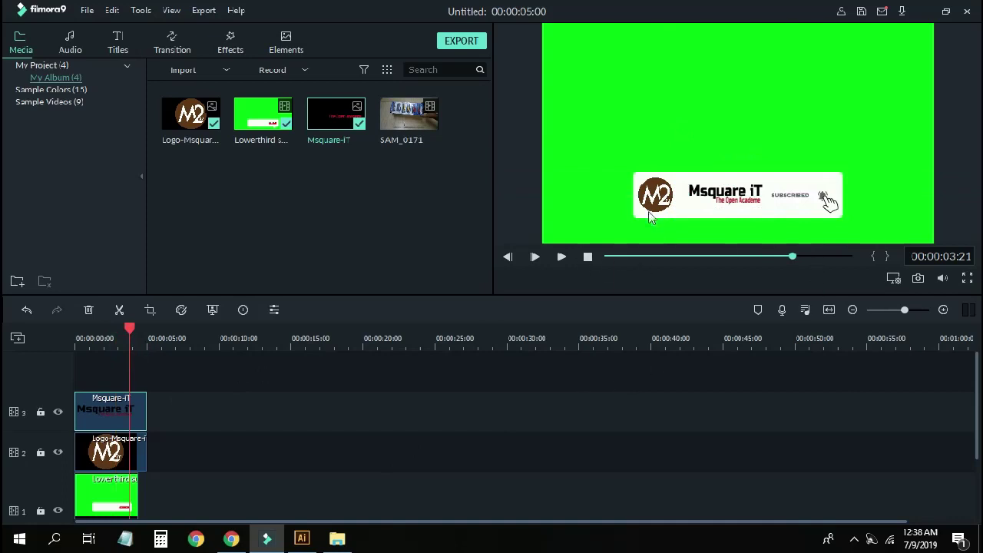
pyautogui.moveTo(129, 330); pyautogui.dragTo(66, 341)
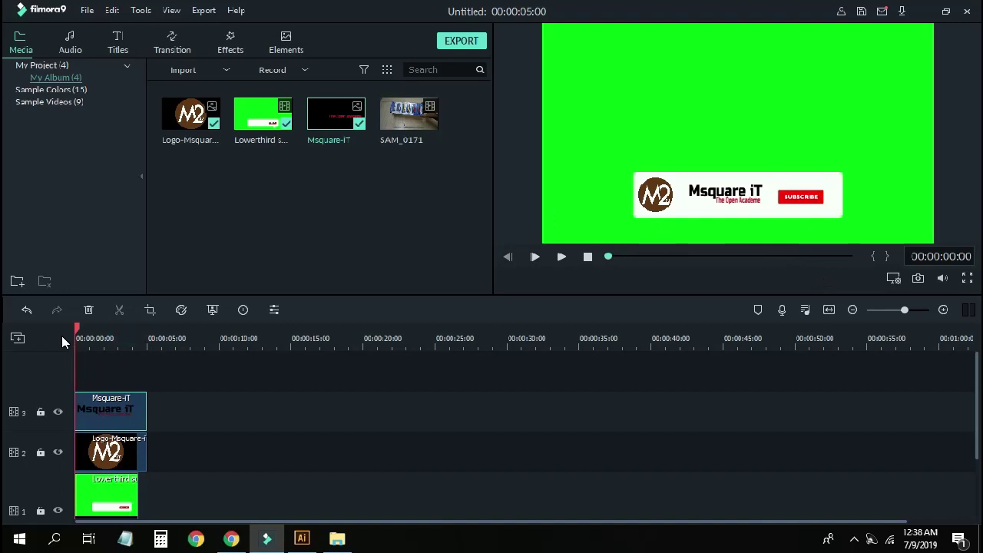
pyautogui.click(57, 412)
pyautogui.click(57, 453)
pyautogui.press('space')
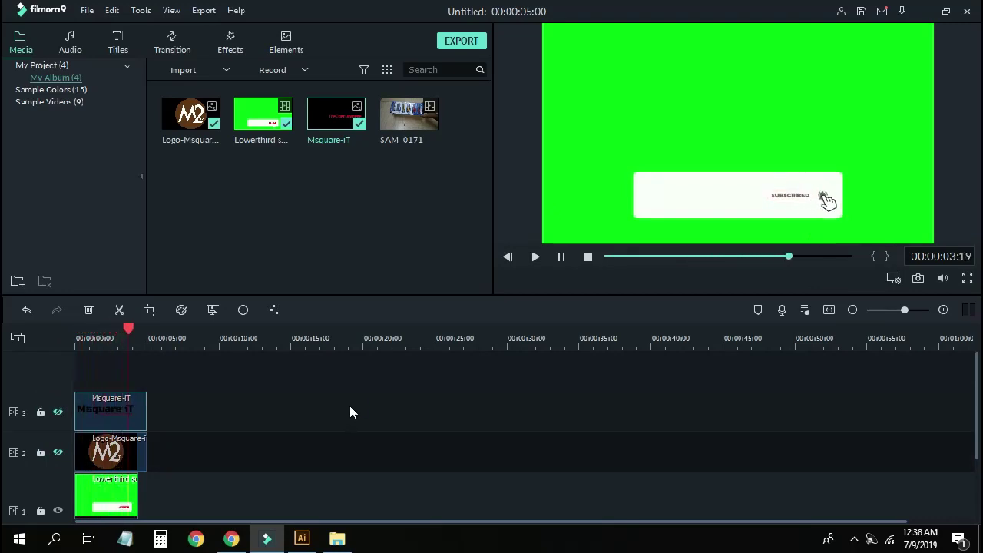
pyautogui.click(58, 413)
pyautogui.click(58, 453)
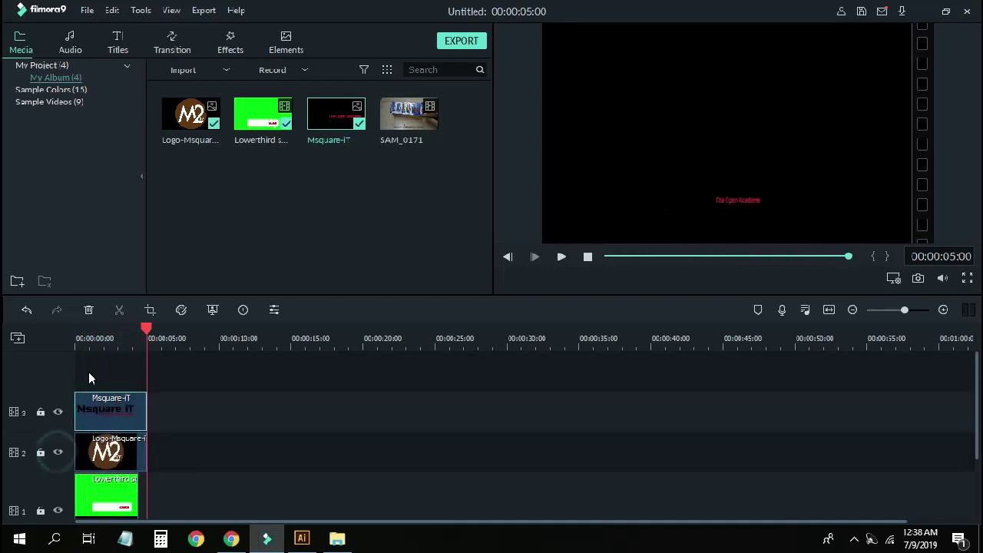
# - Play the whole composition from the start with the logo and text tracks shown
pyautogui.moveTo(146, 327); pyautogui.dragTo(57, 339)
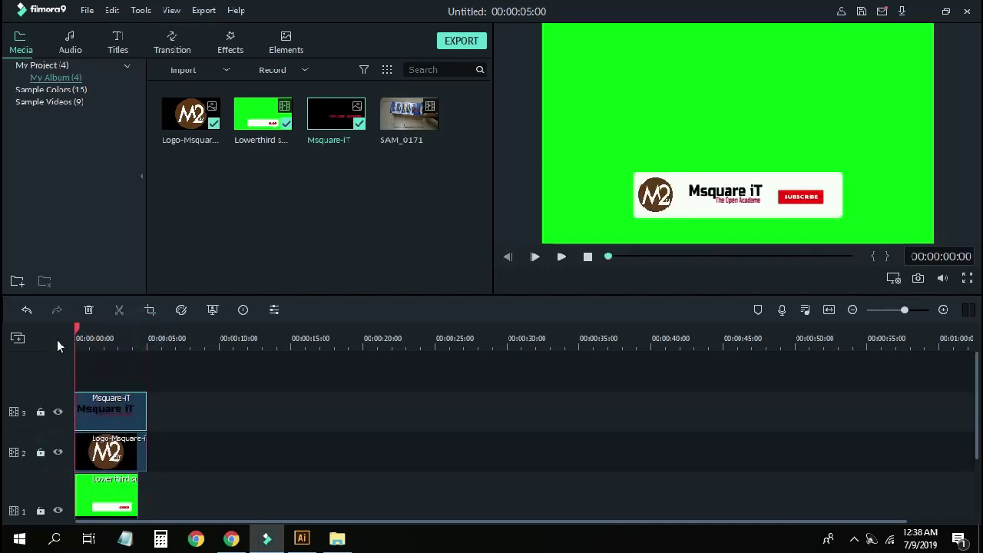
pyautogui.press('space')
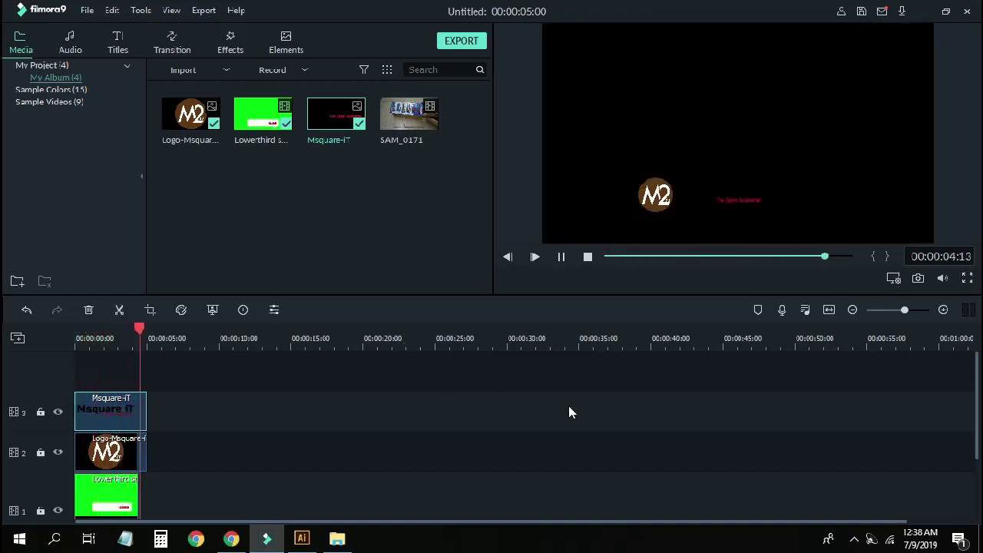
pyautogui.press('space')
pyautogui.press('space')
# - Trim the logo and Msquare-iT clips to end with the Lowerthird subscribe intro, and return the playhead to the start
pyautogui.moveTo(143, 341); pyautogui.dragTo(215, 358)
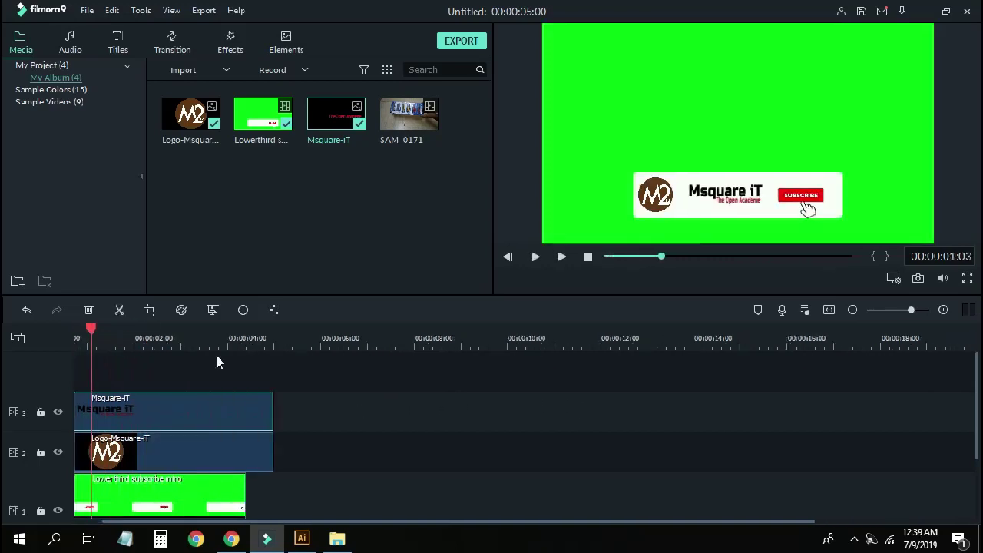
pyautogui.moveTo(274, 451); pyautogui.dragTo(245, 451)
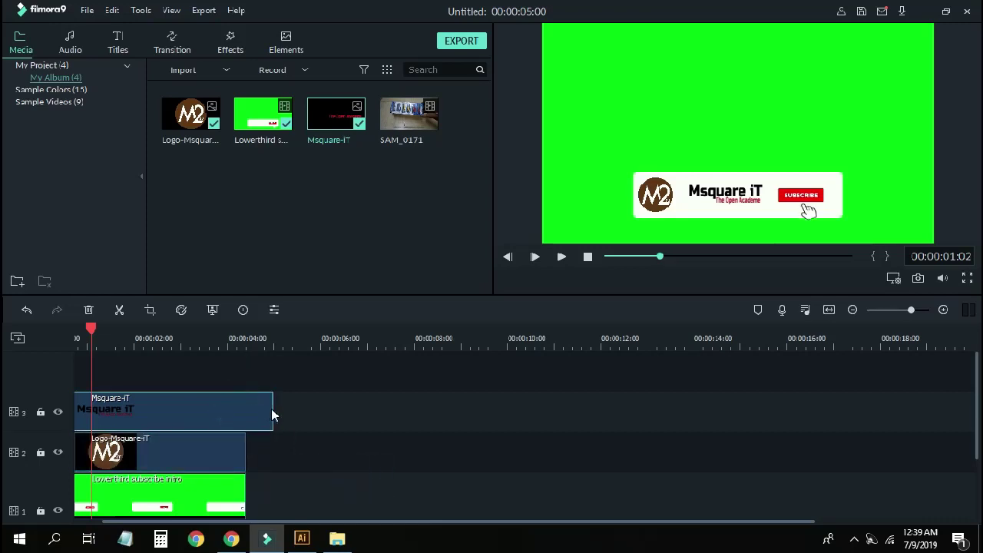
pyautogui.moveTo(272, 406); pyautogui.dragTo(245, 407)
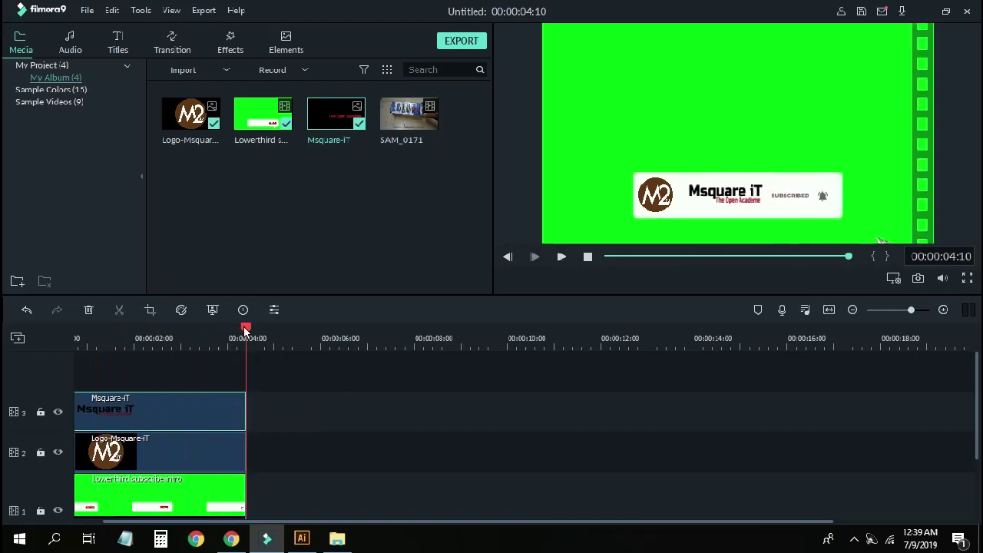
pyautogui.moveTo(244, 326); pyautogui.dragTo(35, 335)
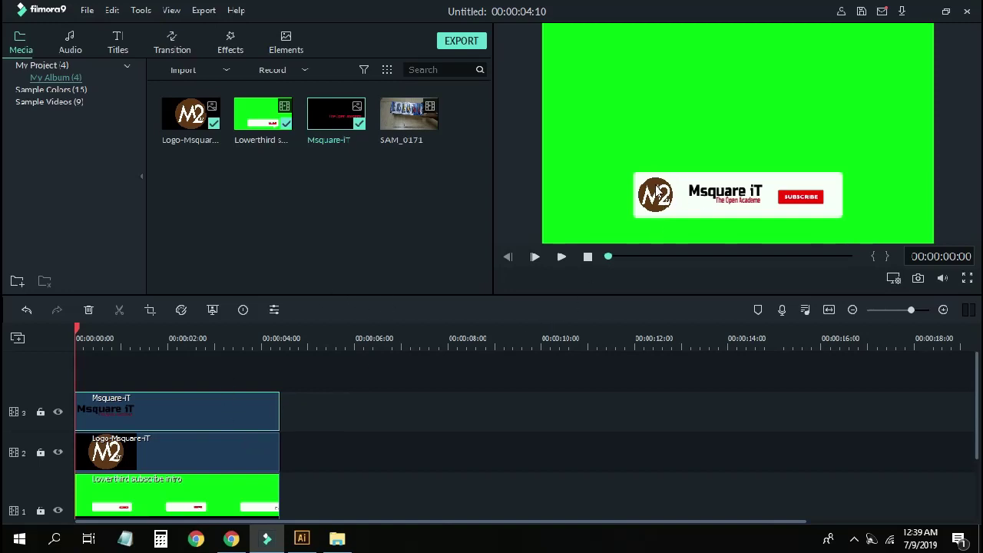
# - Open the logo clip's settings and nudge the logo slightly lower inside the white bar
pyautogui.click(164, 449)
pyautogui.click(158, 362)
pyautogui.click(206, 459)
pyautogui.doubleClick(205, 459)
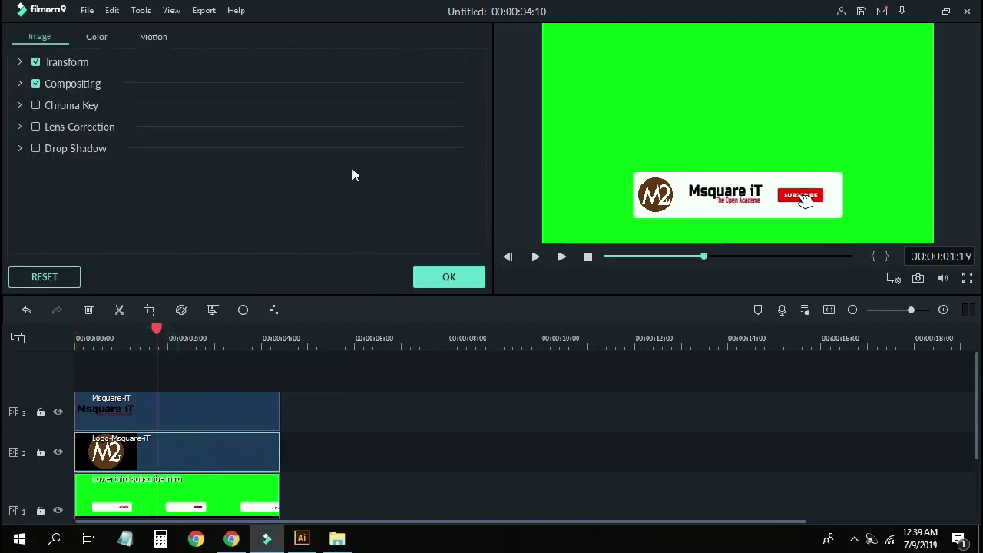
pyautogui.click(662, 198)
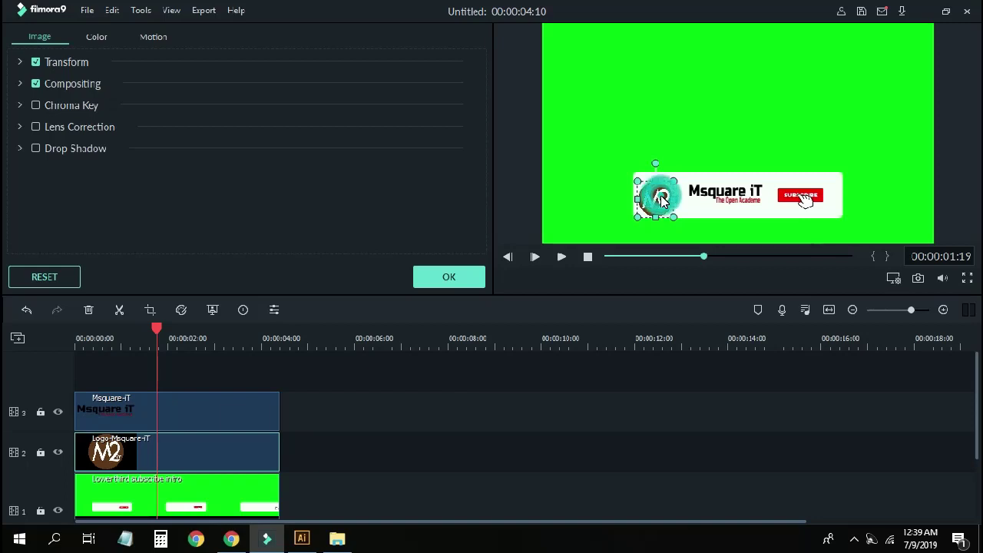
# - Look through the logo clip's white balance, tone and 3D LUT color settings and close them
pyautogui.click(96, 36)
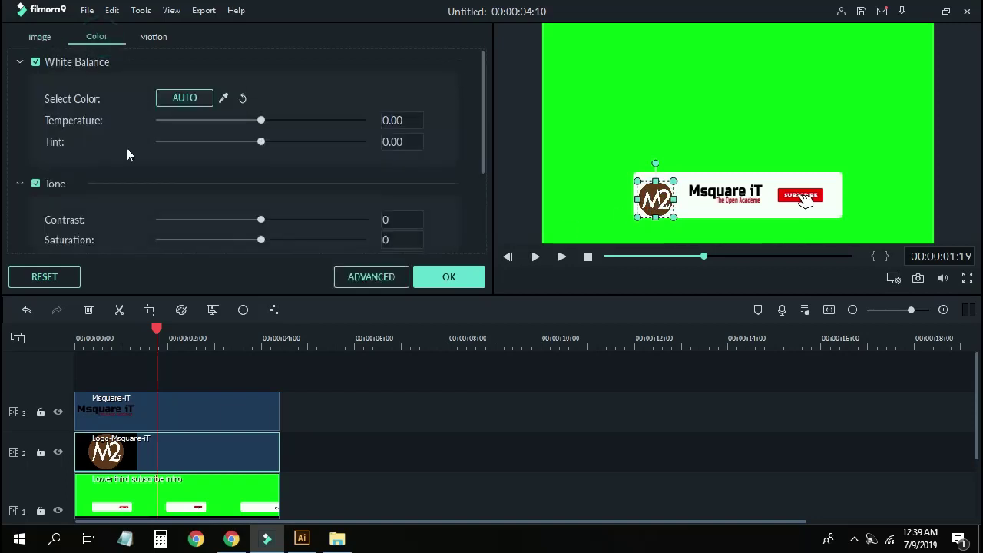
pyautogui.moveTo(261, 121)
pyautogui.mouseDown()
pyautogui.moveTo(320, 120)
pyautogui.moveTo(261, 135)
pyautogui.mouseUp()
pyautogui.scroll(-3, 264, 236)
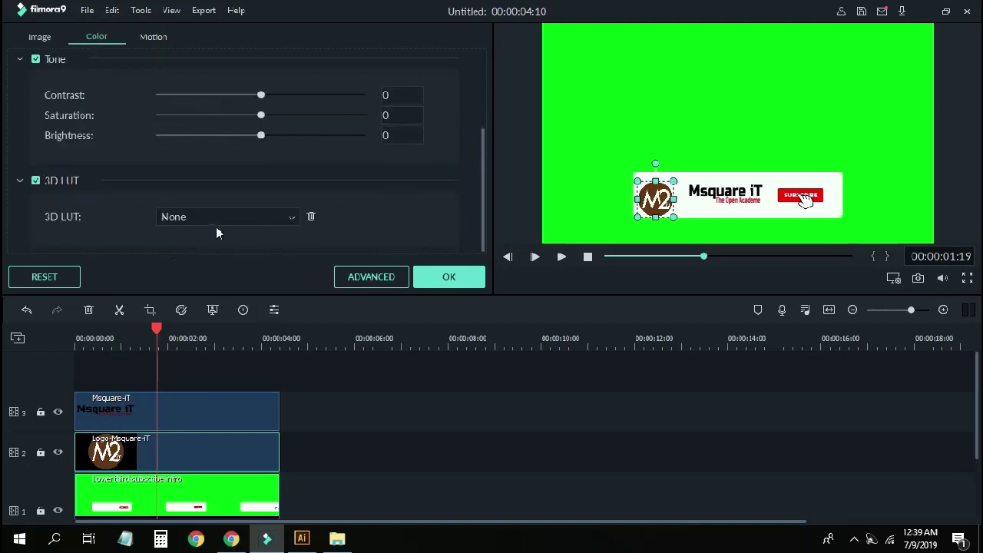
pyautogui.click(449, 276)
# - Set the Msquare-iT clip's contrast to -31, saturation to -100 and brightness to -36
pyautogui.click(192, 371)
pyautogui.doubleClick(214, 407)
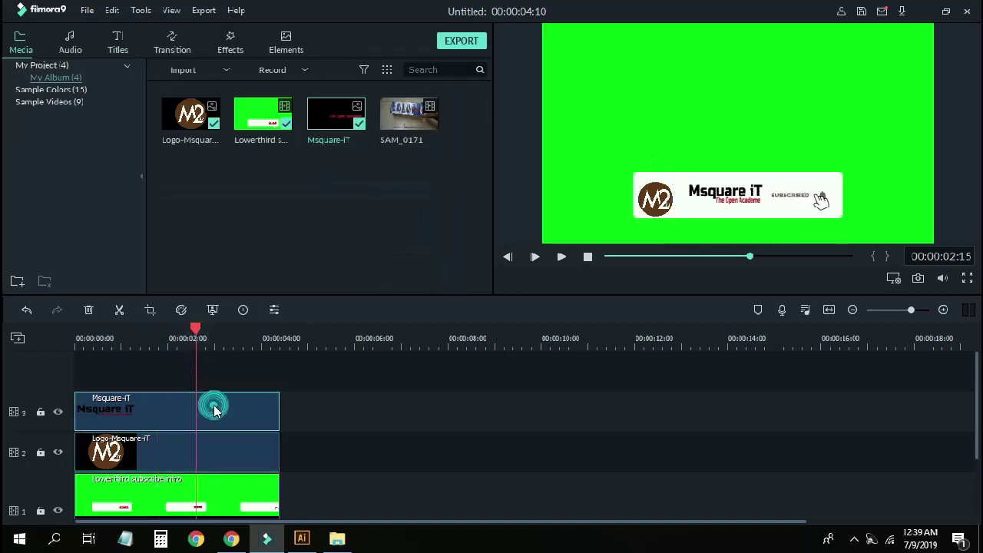
pyautogui.moveTo(261, 115); pyautogui.dragTo(146, 131)
pyautogui.moveTo(261, 95); pyautogui.dragTo(279, 97)
pyautogui.moveTo(259, 138); pyautogui.dragTo(224, 138)
# - Apply the Boom! motion to the Msquare-iT clip and play the composition from the start
pyautogui.click(152, 38)
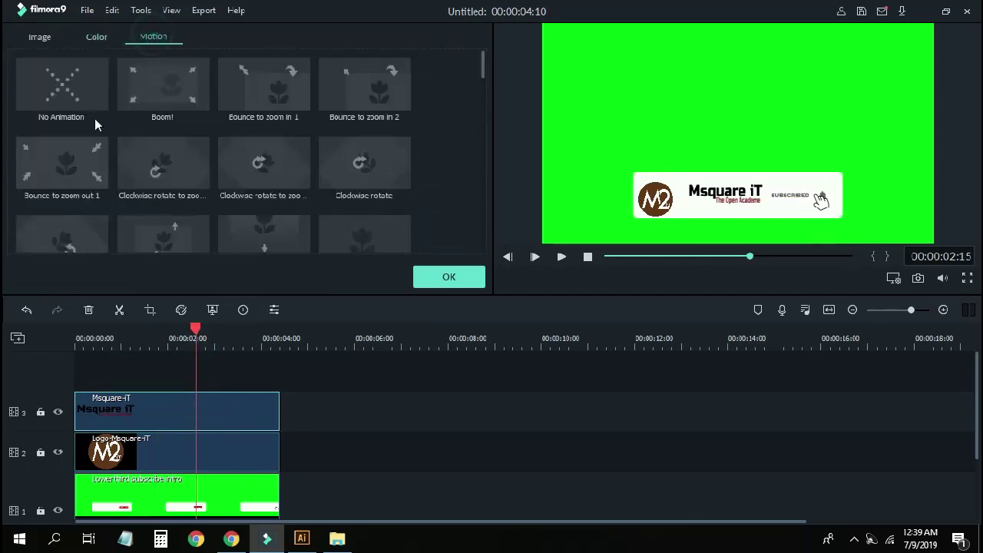
pyautogui.click(181, 93)
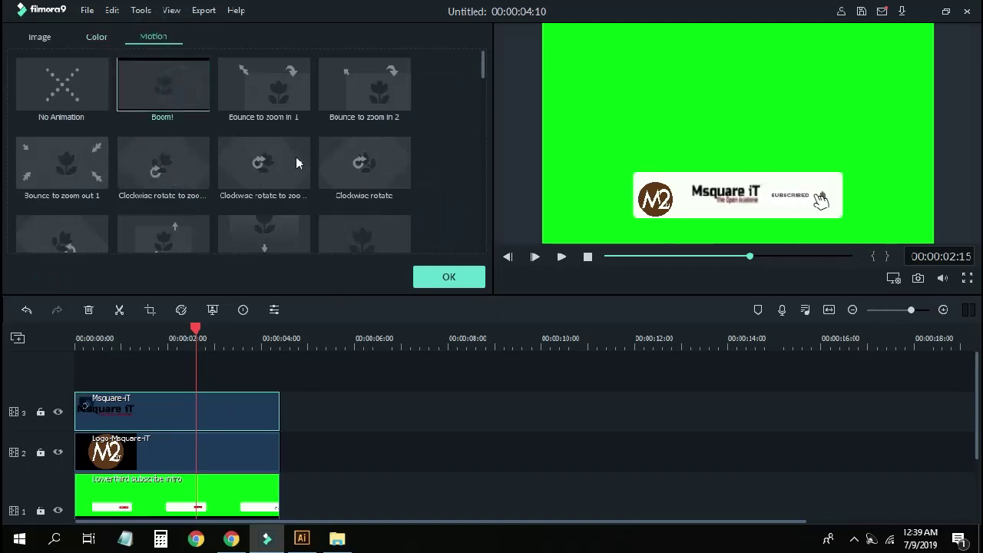
pyautogui.click(447, 278)
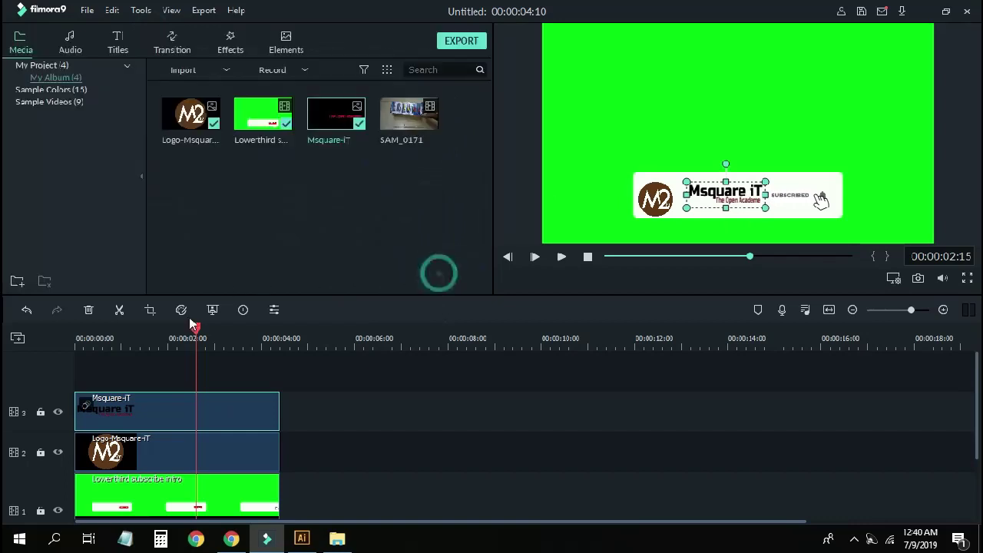
pyautogui.moveTo(193, 329); pyautogui.dragTo(53, 336)
pyautogui.press('space')
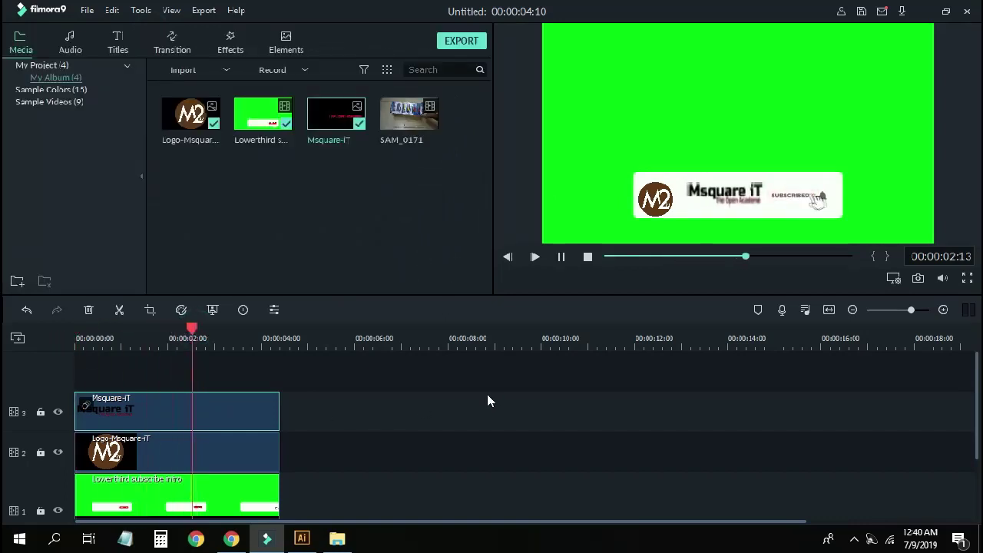
pyautogui.press('space')
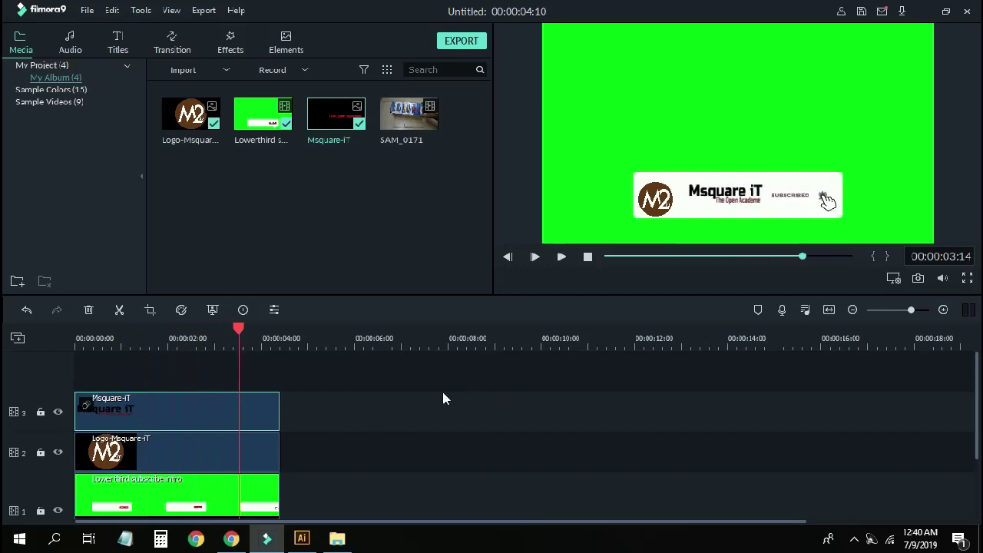
# - Reset the Msquare-iT clip's color adjustments to their defaults and confirm the clip settings
pyautogui.doubleClick(168, 419)
pyautogui.click(95, 37)
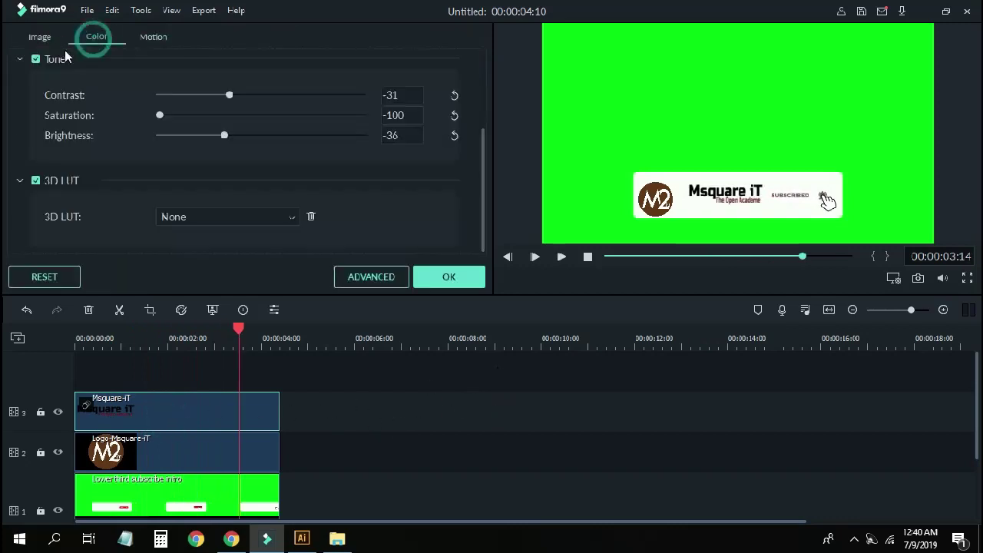
pyautogui.click(44, 277)
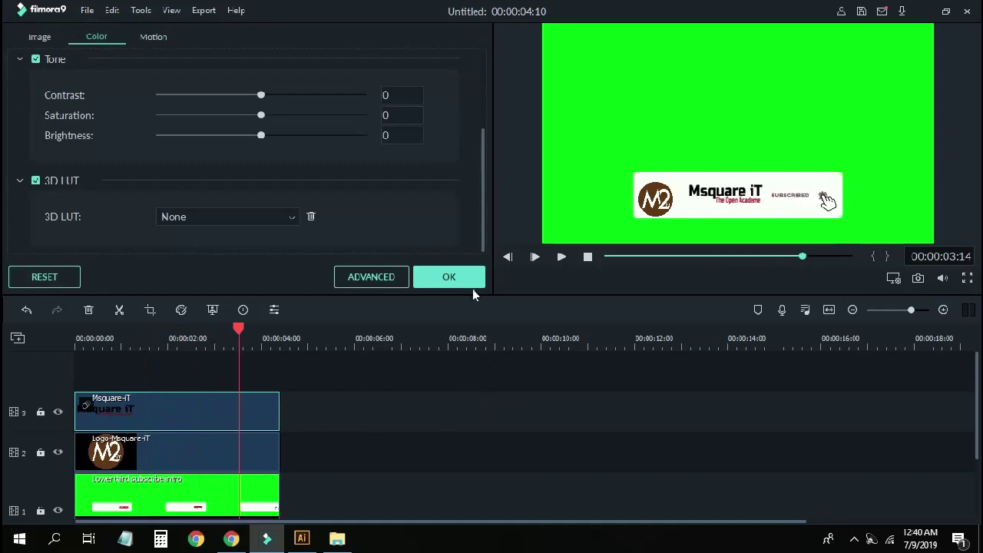
pyautogui.click(449, 279)
# - Play back the opening part of the composition to check the animated Msquare-iT text
pyautogui.click(115, 341)
pyautogui.press('space')
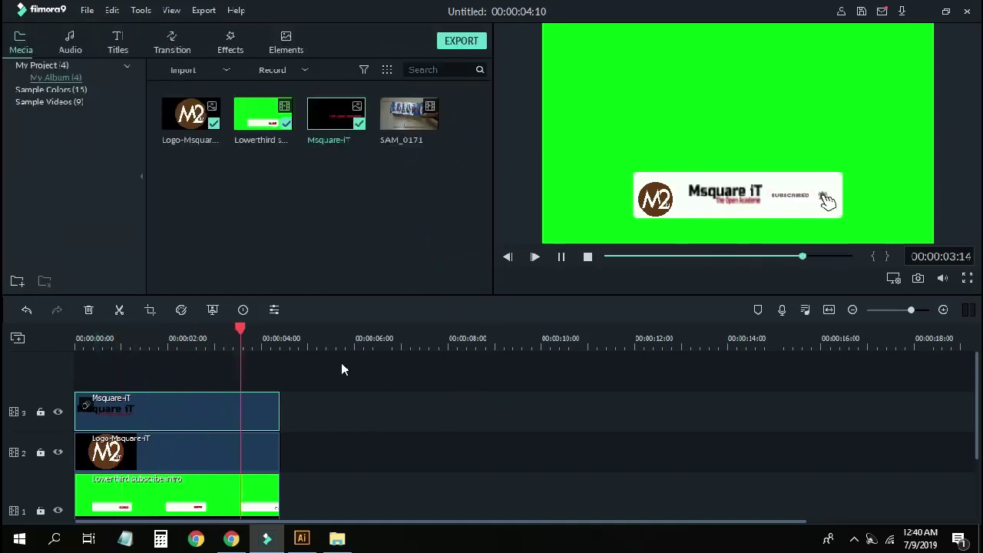
pyautogui.press('space')
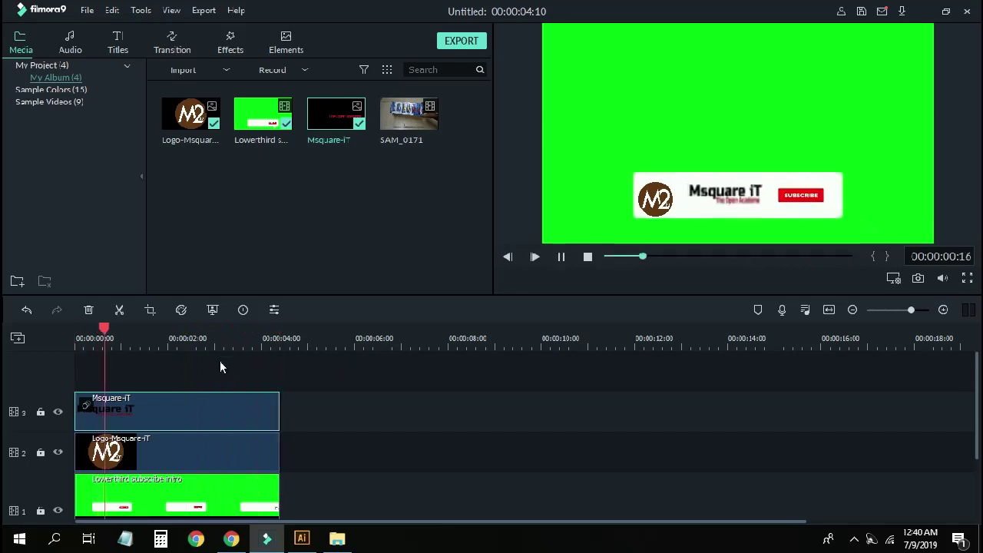
pyautogui.press('space')
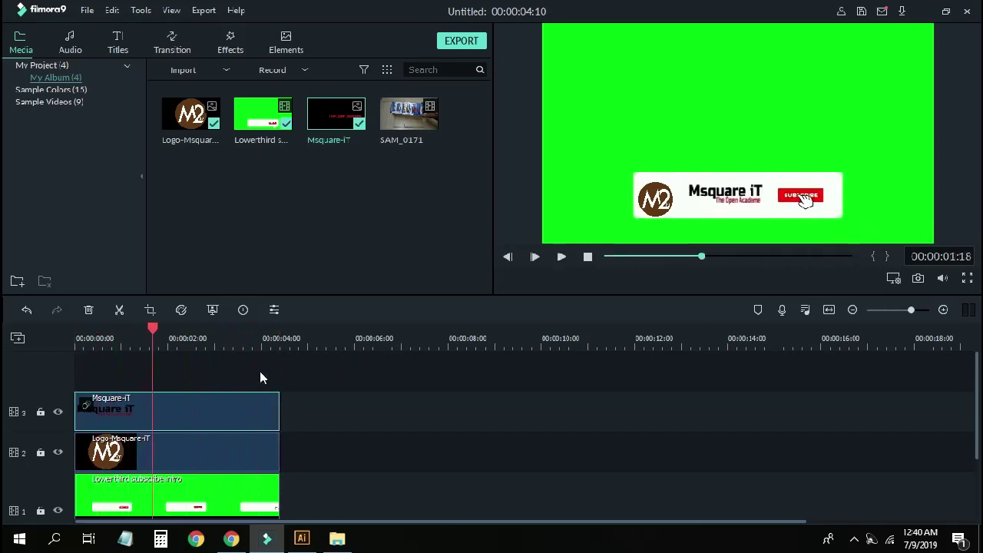
# - Move the logo slightly upward inside the white banner and play back the composition from near the start
pyautogui.click(178, 456)
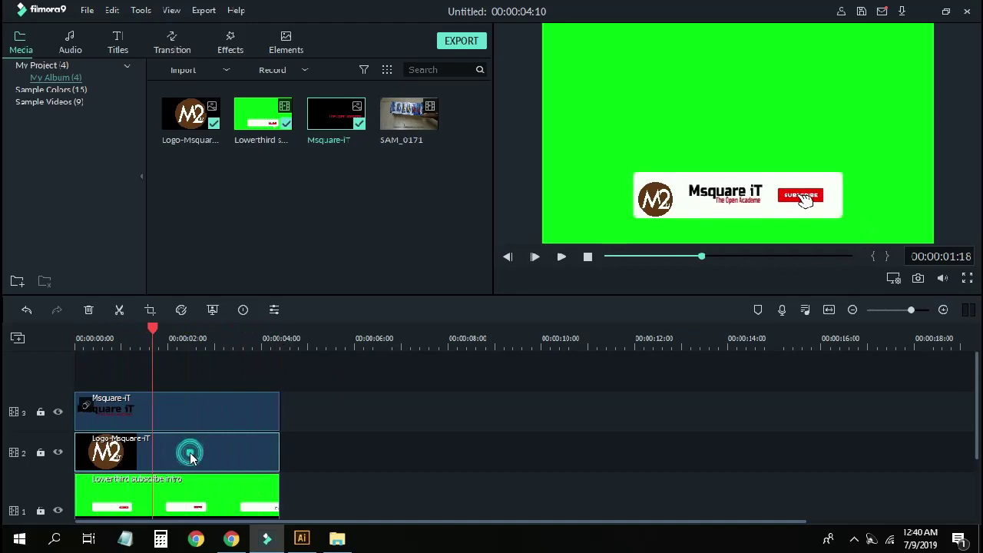
pyautogui.click(659, 196)
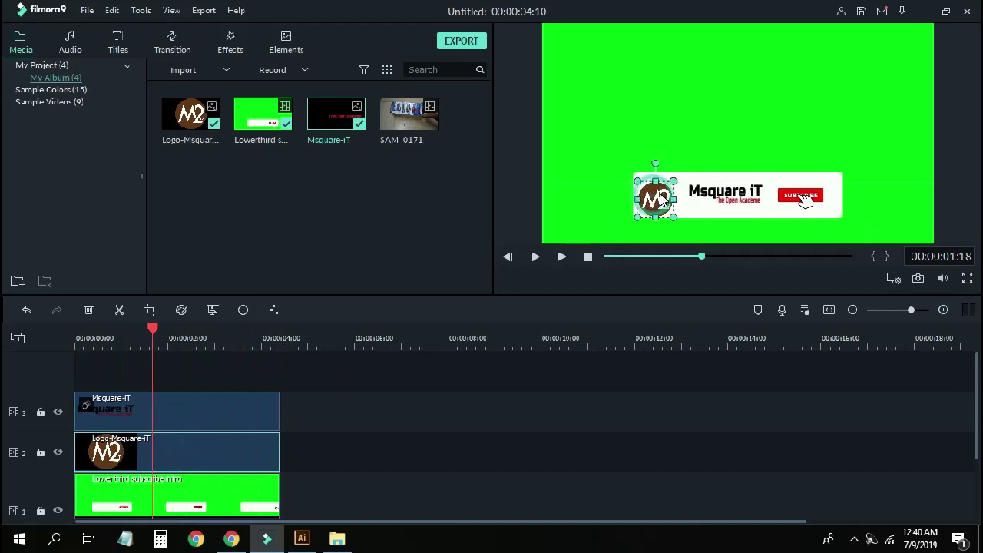
pyautogui.moveTo(660, 193); pyautogui.dragTo(660, 183)
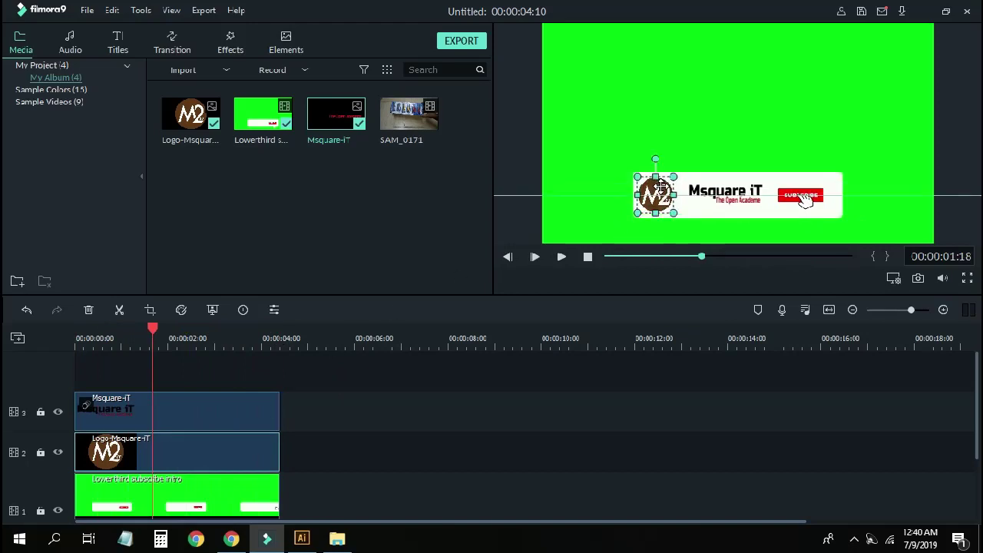
pyautogui.press('space')
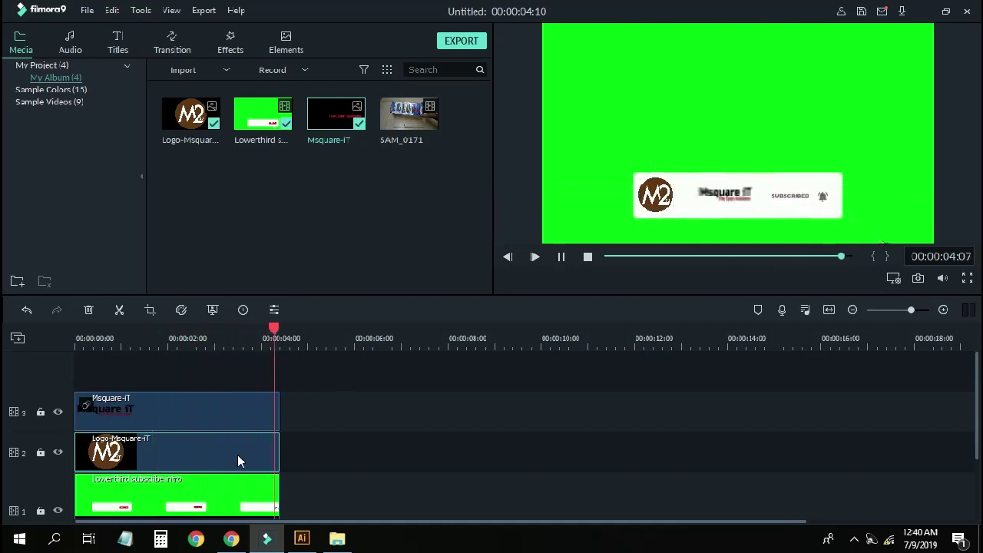
pyautogui.click(84, 337)
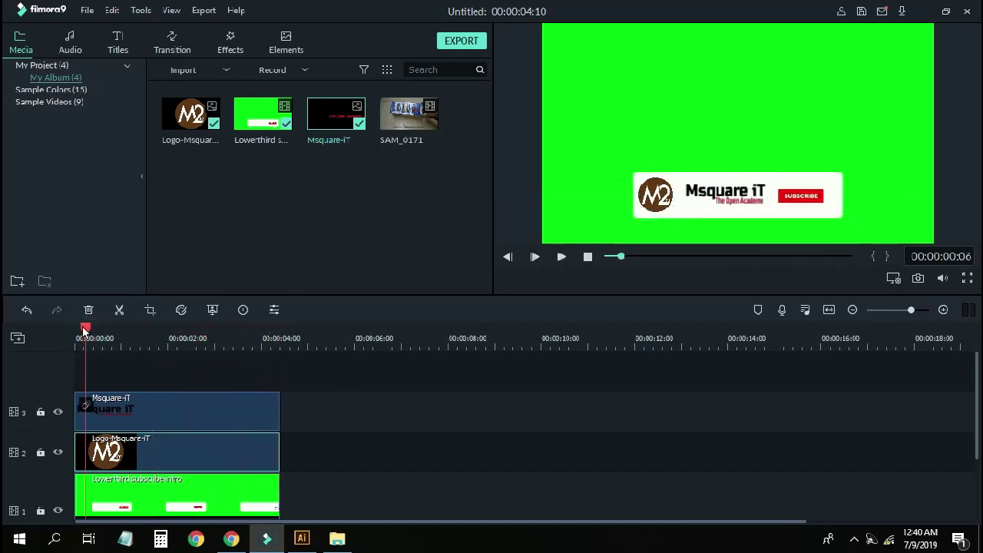
pyautogui.click(561, 257)
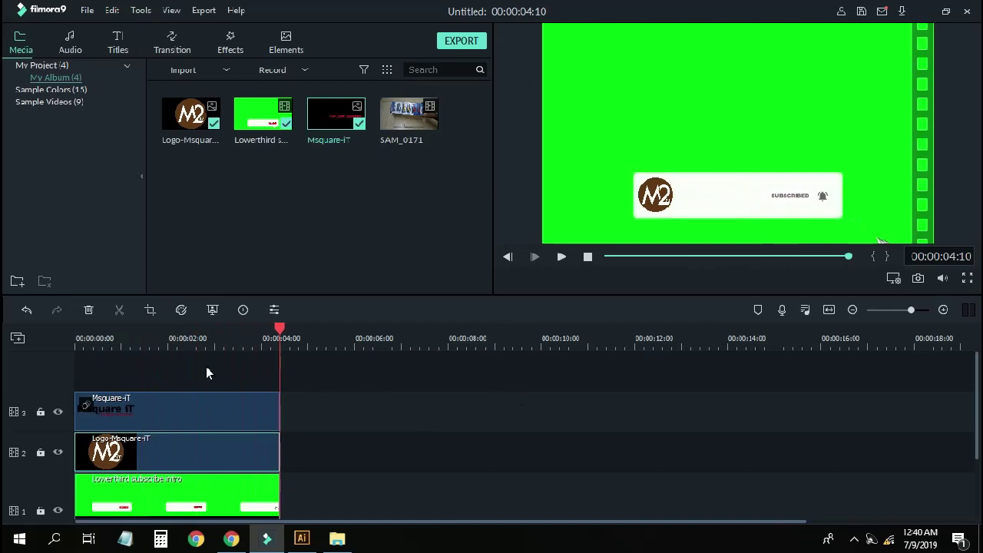
# - Start a local MP4 export and name the output file Lower Third Animation
pyautogui.click(463, 43)
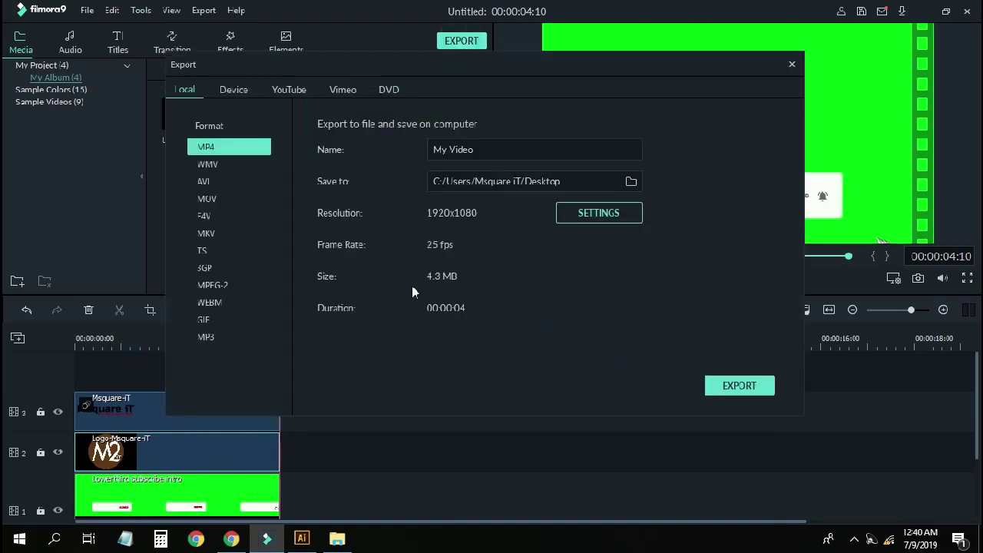
pyautogui.click(491, 150)
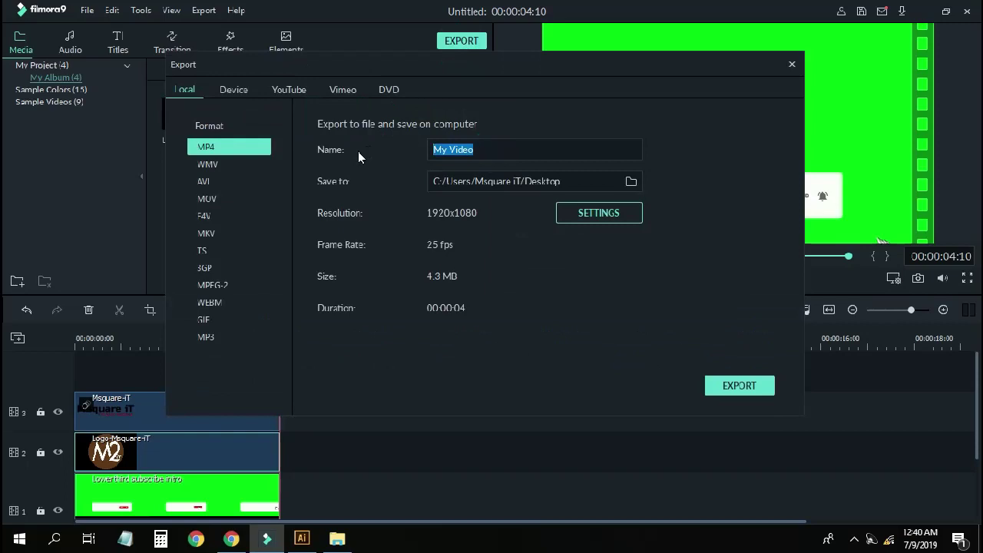
pyautogui.write('Lower Third Animation')
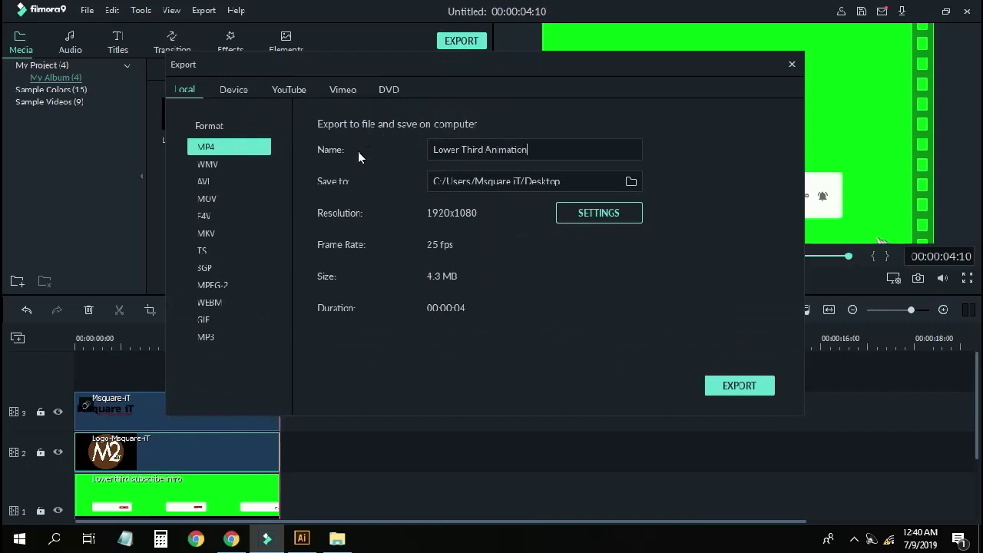
# - Set the export's video resolution to 1280x720 and its frame rate to 29.97 fps
pyautogui.click(578, 214)
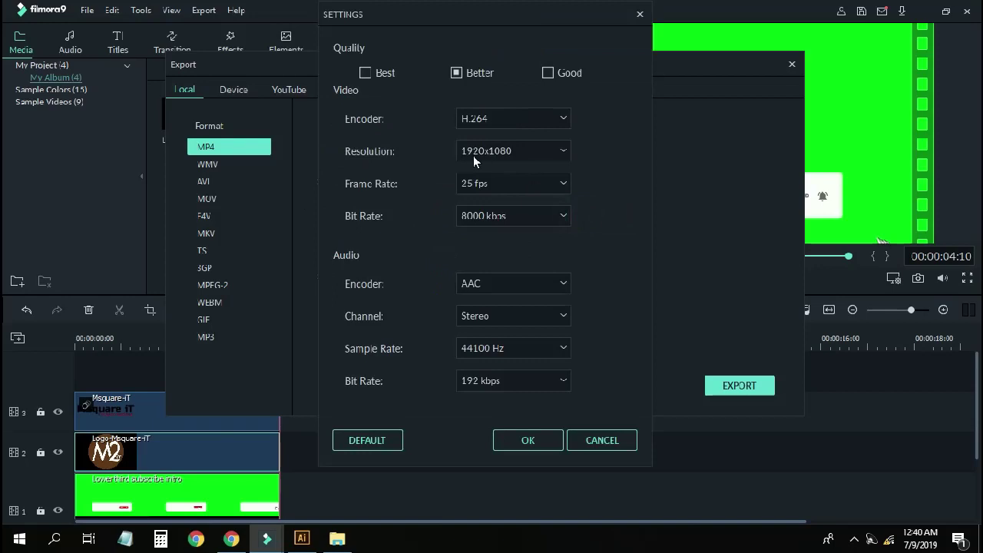
pyautogui.click(516, 151)
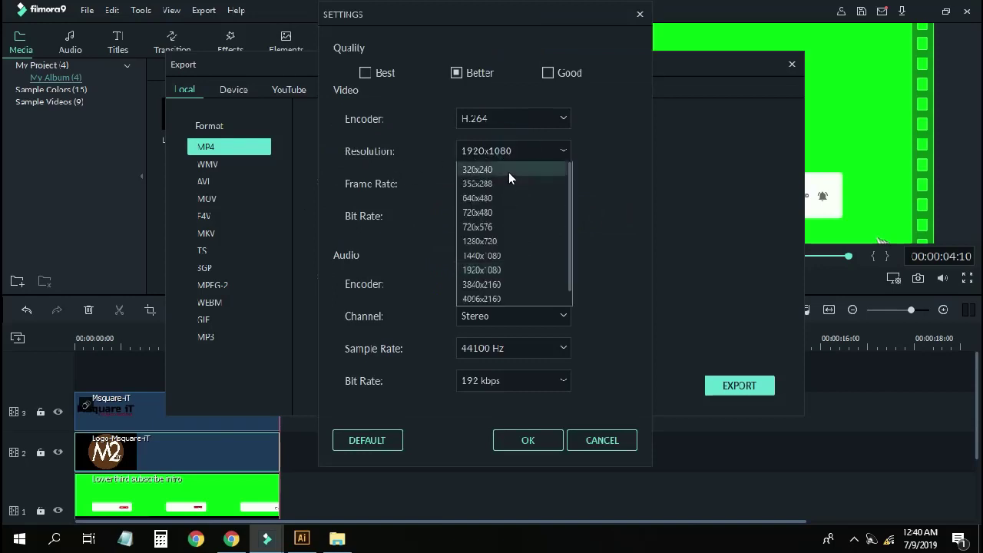
pyautogui.click(478, 241)
pyautogui.click(489, 183)
pyautogui.click(483, 259)
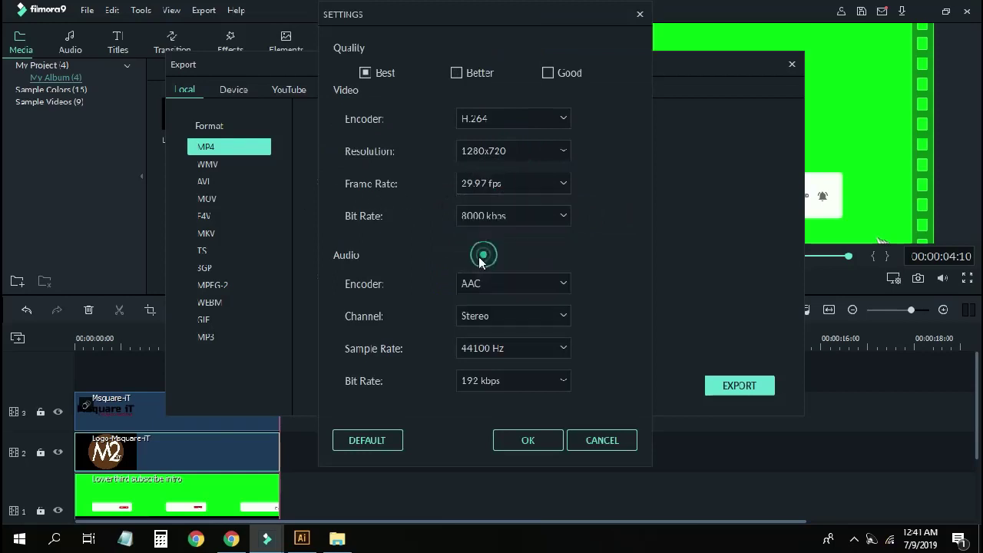
# - Set the export's video bit rate to 1000 kbps and audio bit rate to 128 kbps, and confirm the settings
pyautogui.click(494, 216)
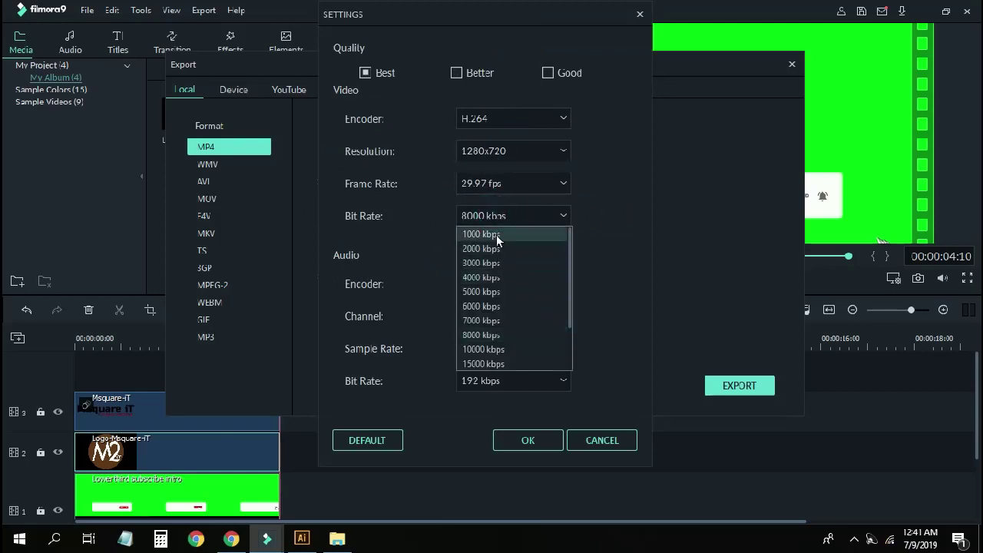
pyautogui.click(481, 233)
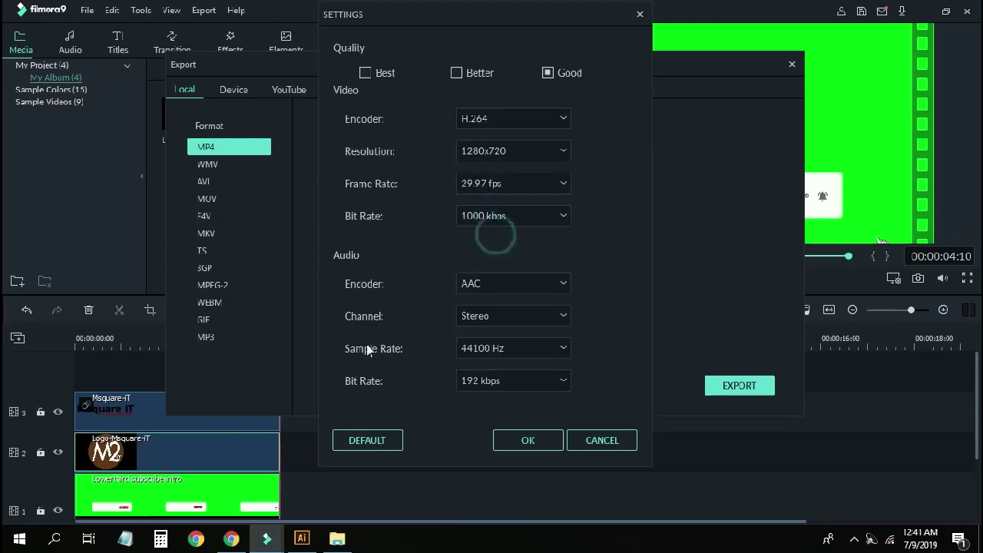
pyautogui.click(501, 384)
pyautogui.click(494, 409)
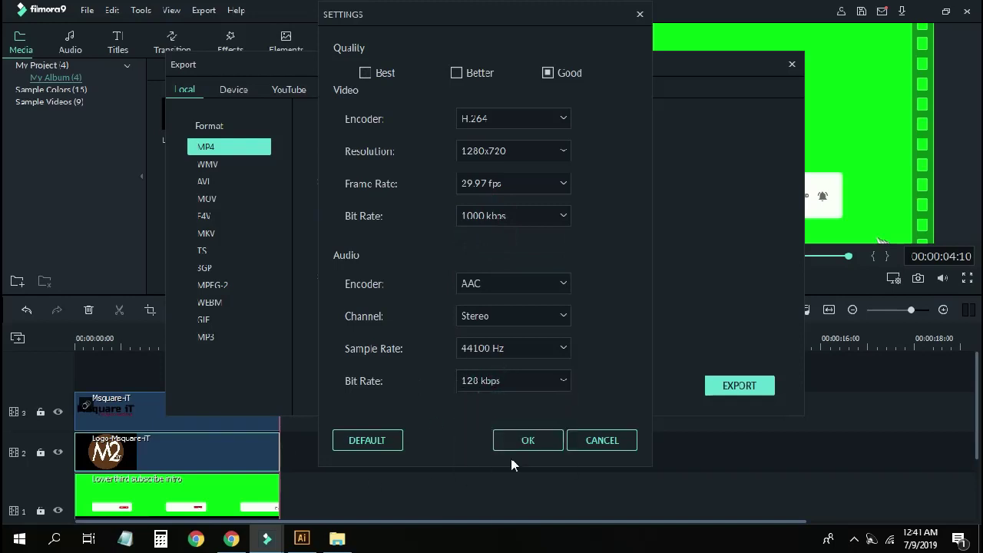
pyautogui.click(525, 440)
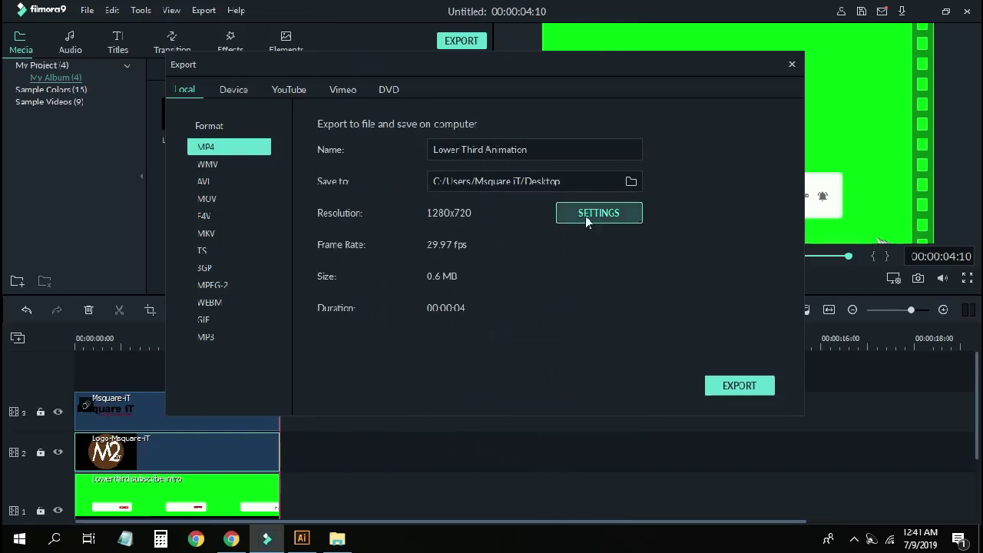
# - Export the Lower Third Animation video and close the export dialogs
pyautogui.click(707, 385)
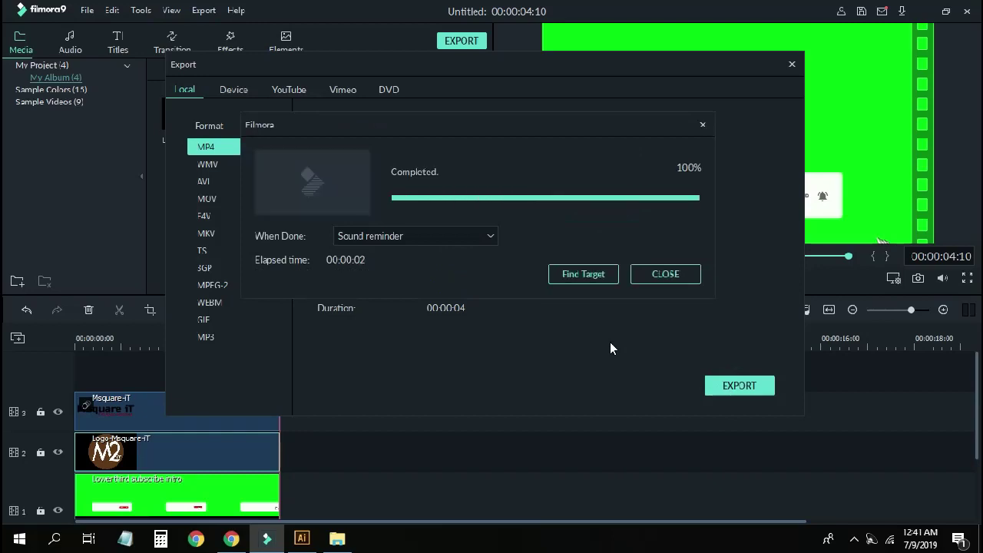
pyautogui.click(654, 275)
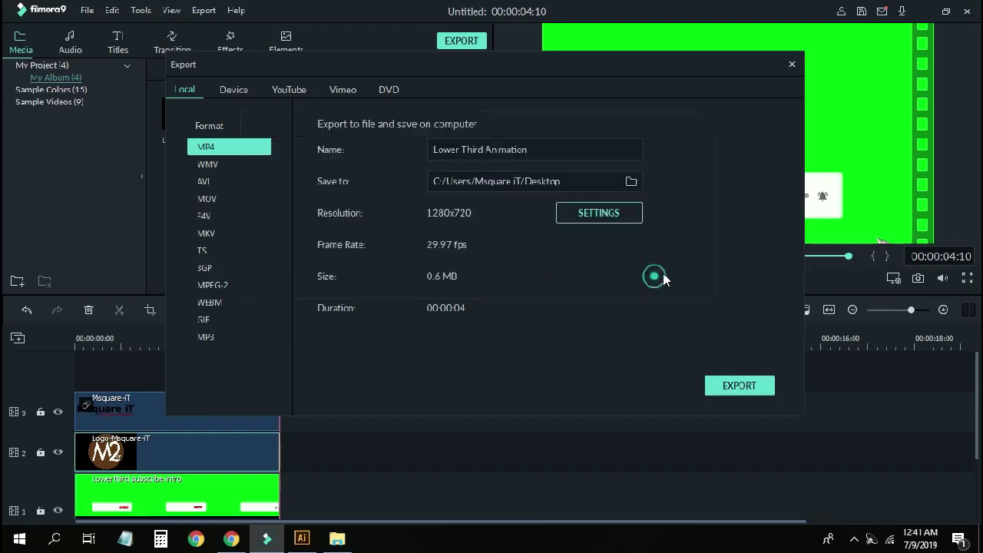
pyautogui.click(792, 63)
# - Play the exported Lower Third Animation video from the desktop and close the player
pyautogui.click(927, 12)
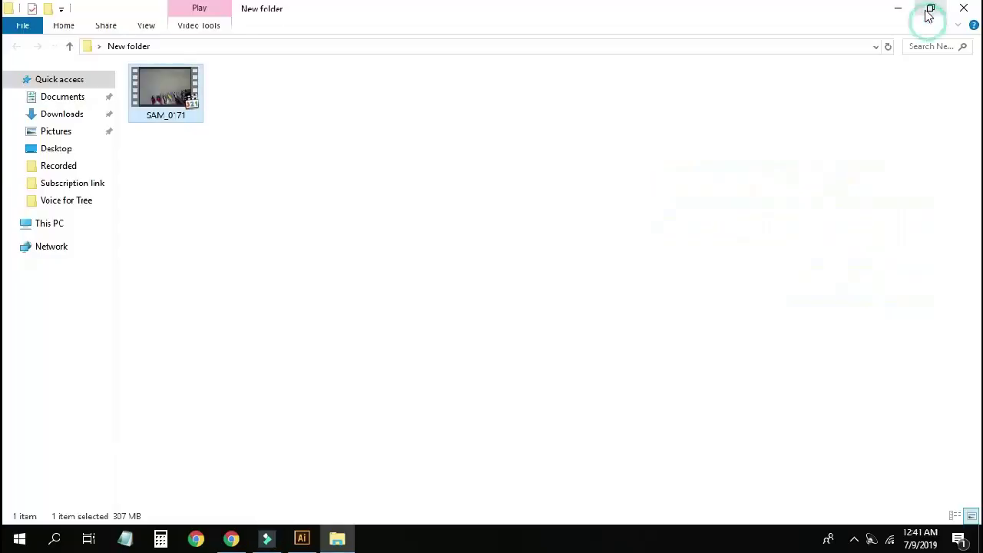
pyautogui.click(895, 10)
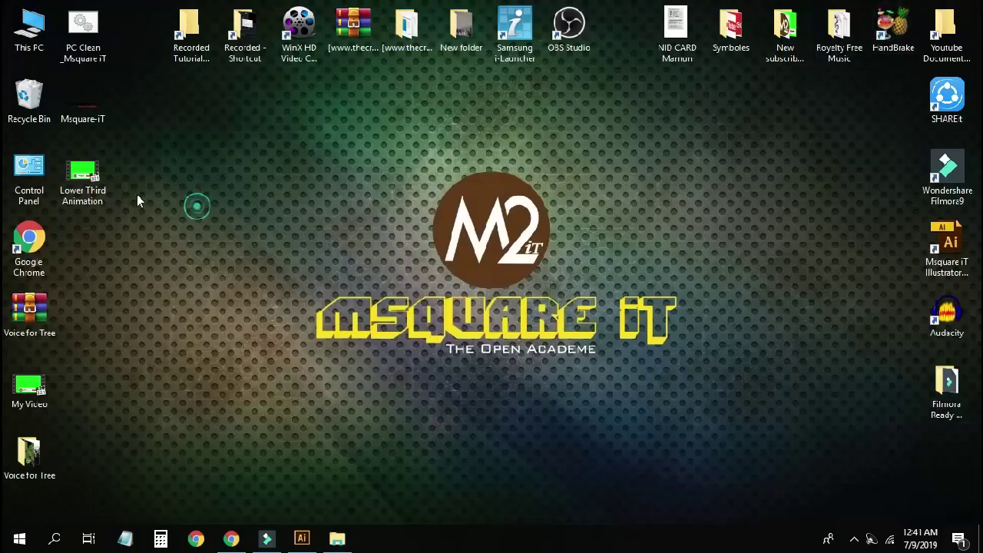
pyautogui.doubleClick(84, 175)
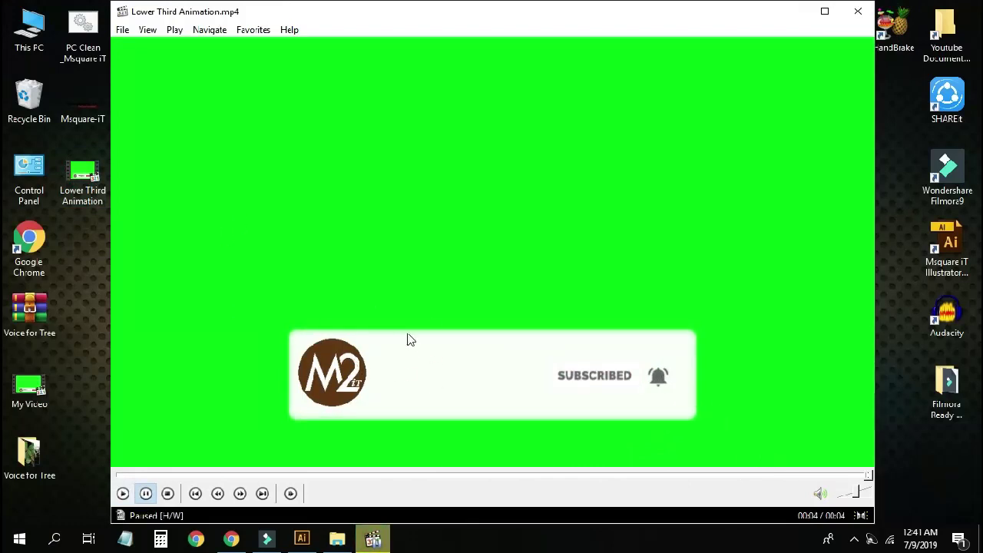
pyautogui.click(860, 12)
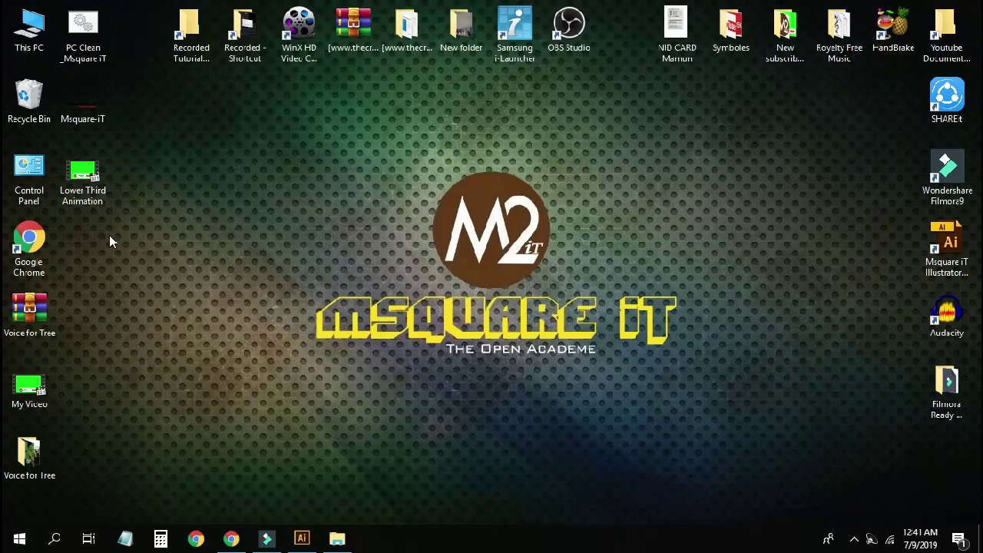
# - Return to Filmora9 and delete all the clips from the timeline
pyautogui.click(265, 536)
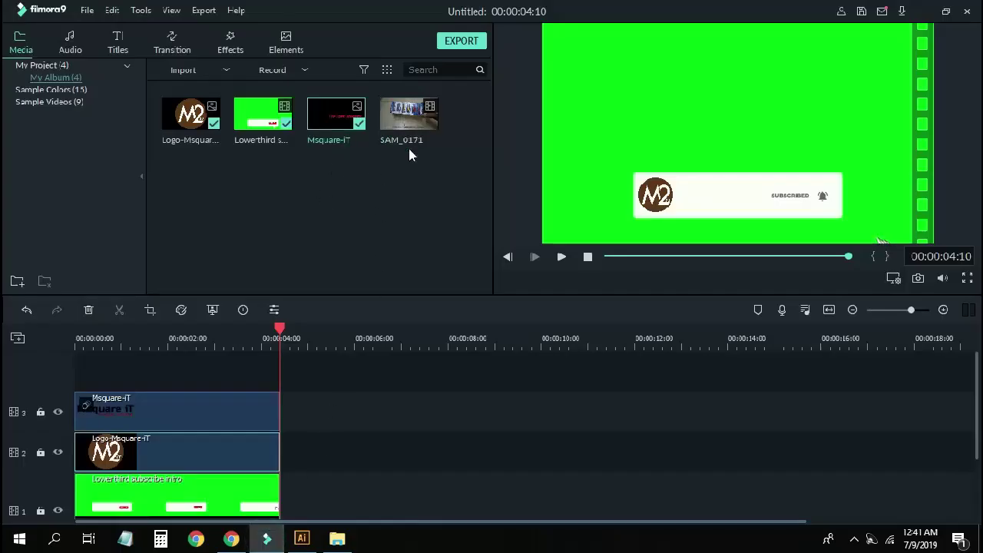
pyautogui.click(428, 127)
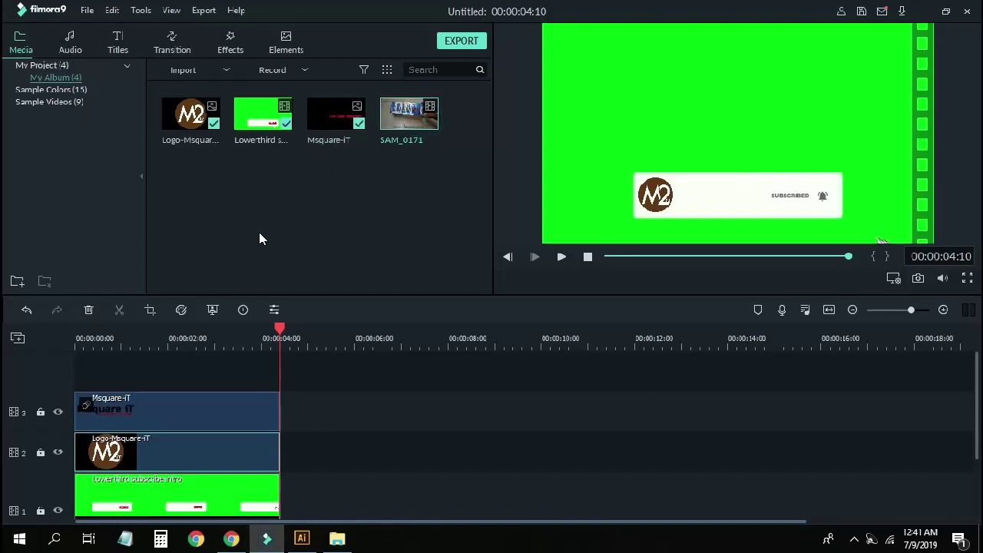
pyautogui.moveTo(398, 129)
pyautogui.moveTo(244, 371); pyautogui.dragTo(108, 463)
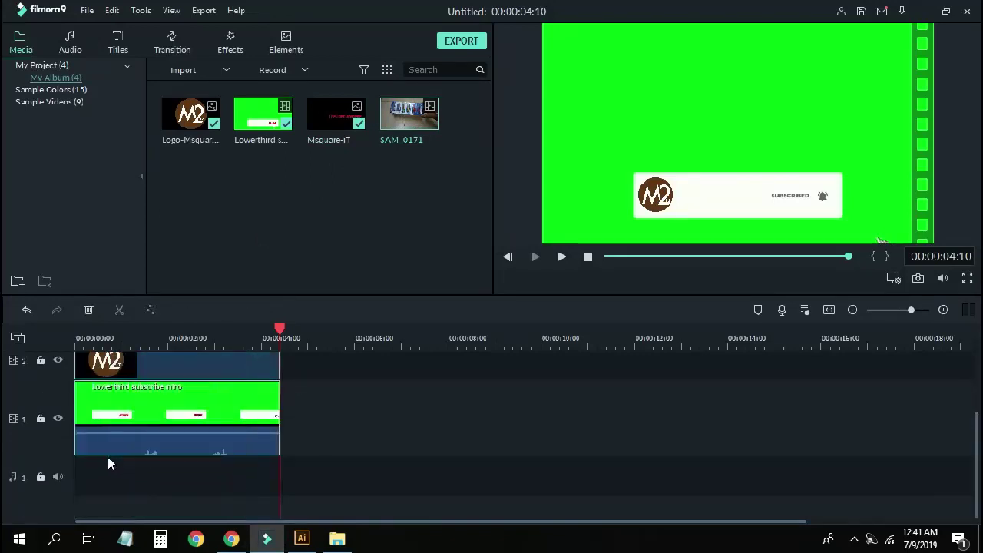
pyautogui.press('Delete')
pyautogui.click(342, 122)
pyautogui.press('Delete')
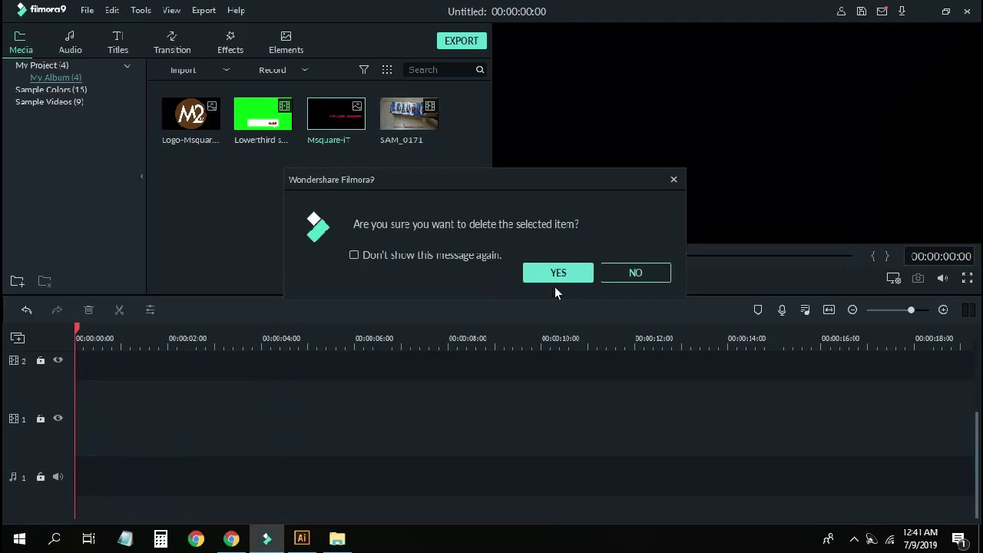
pyautogui.click(628, 273)
# - Delete the Msquare-iT image, the lower-third subscribe clip and the logo image from the project media, keeping SAM_0171
pyautogui.click(354, 120)
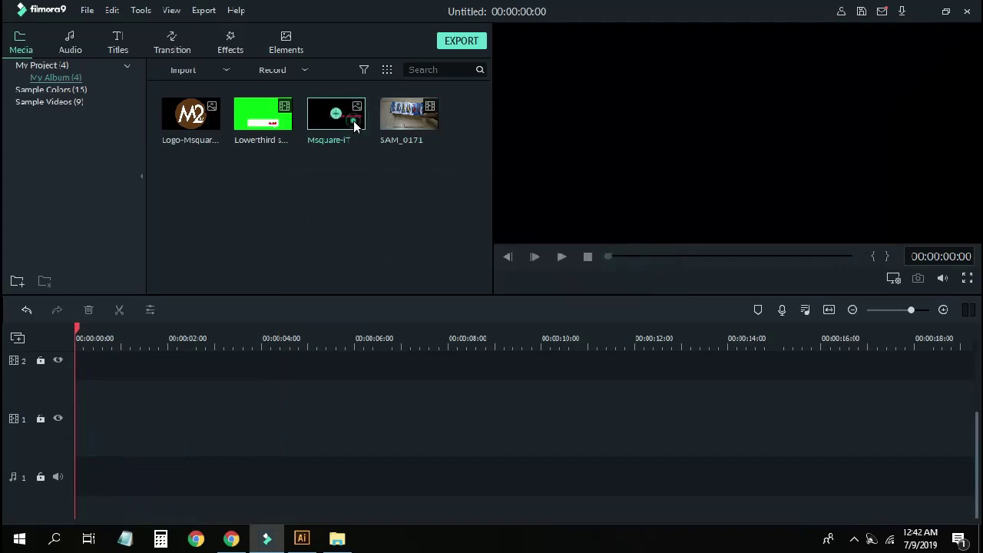
pyautogui.press('Delete')
pyautogui.click(564, 273)
pyautogui.click(284, 127)
pyautogui.press('Delete')
pyautogui.click(554, 273)
pyautogui.click(207, 122)
pyautogui.press('Delete')
pyautogui.click(559, 273)
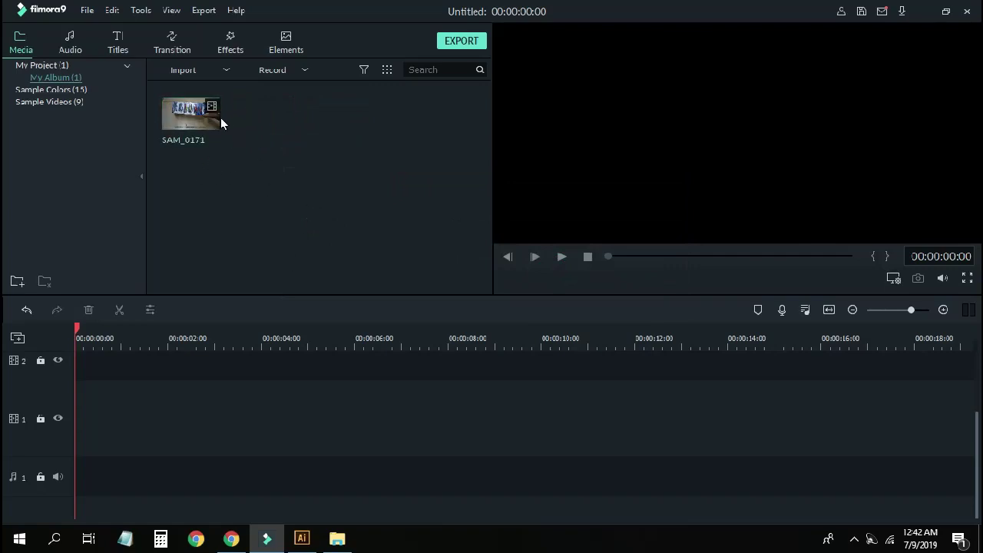
# - Add SAM_0171 to video track 1 without changing the project settings, then split it at 00:00:10:02 and delete the remainder
pyautogui.moveTo(212, 123); pyautogui.dragTo(77, 453)
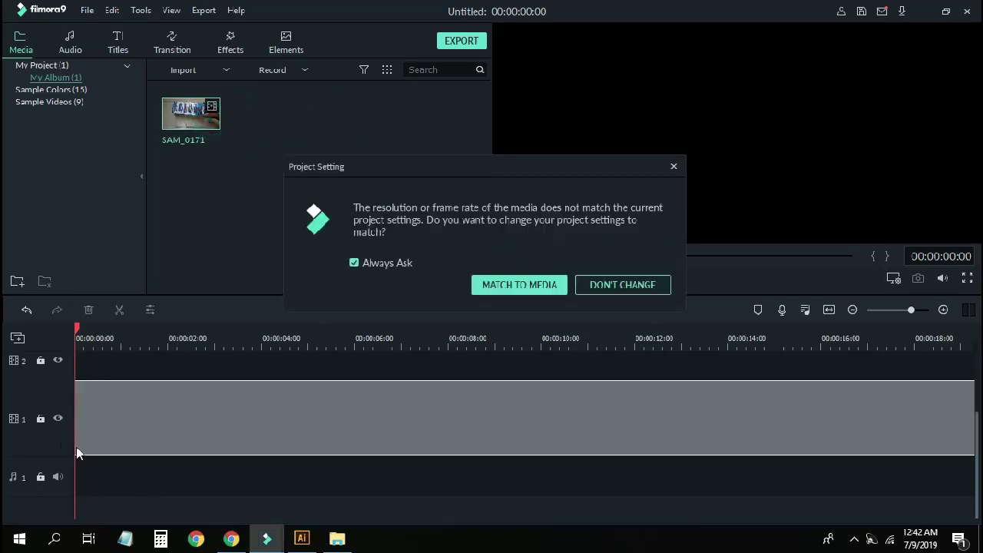
pyautogui.click(623, 285)
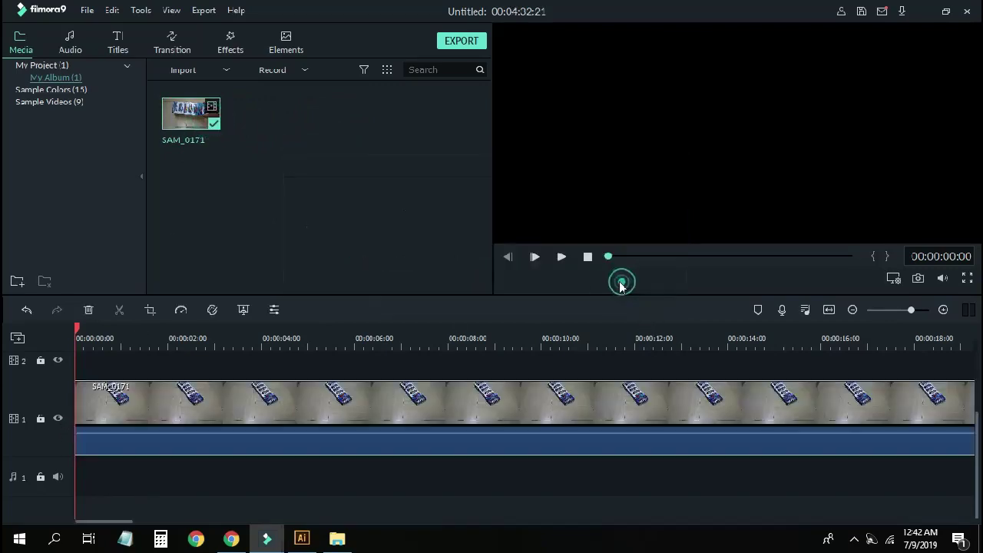
pyautogui.click(545, 344)
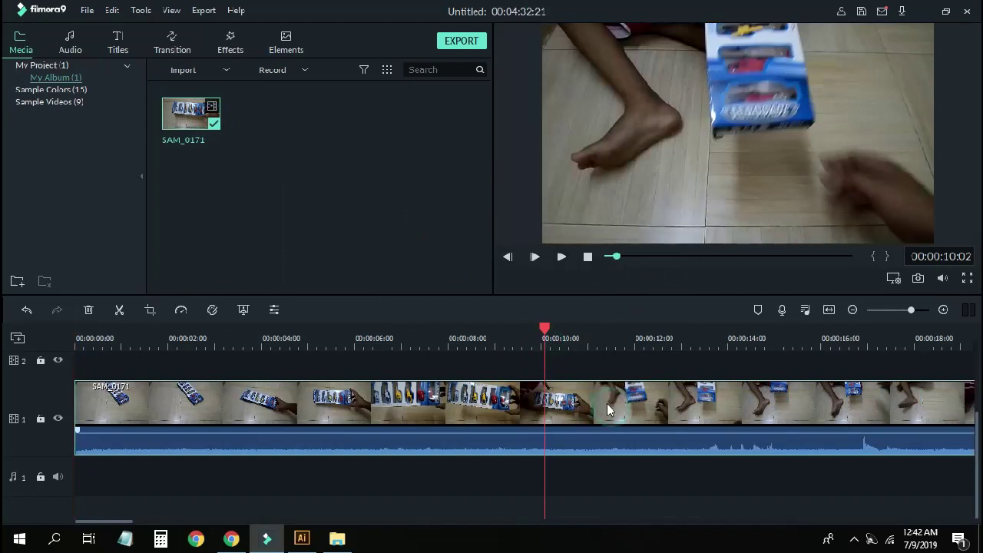
pyautogui.hotkey('ctrl', 'b')
pyautogui.click(611, 402)
pyautogui.press('Delete')
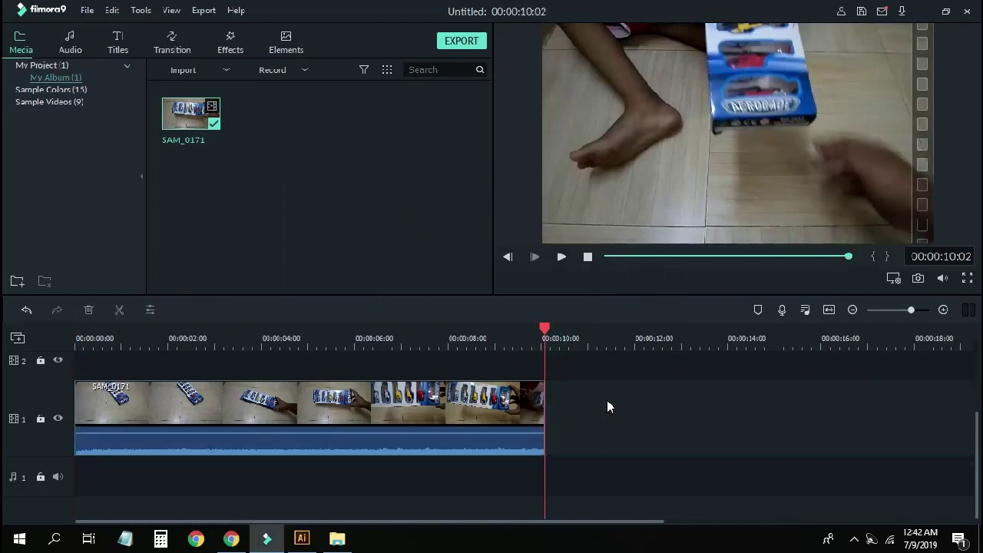
# - Preview the trimmed SAM_0171 clip and return the playhead to the start
pyautogui.press('space')
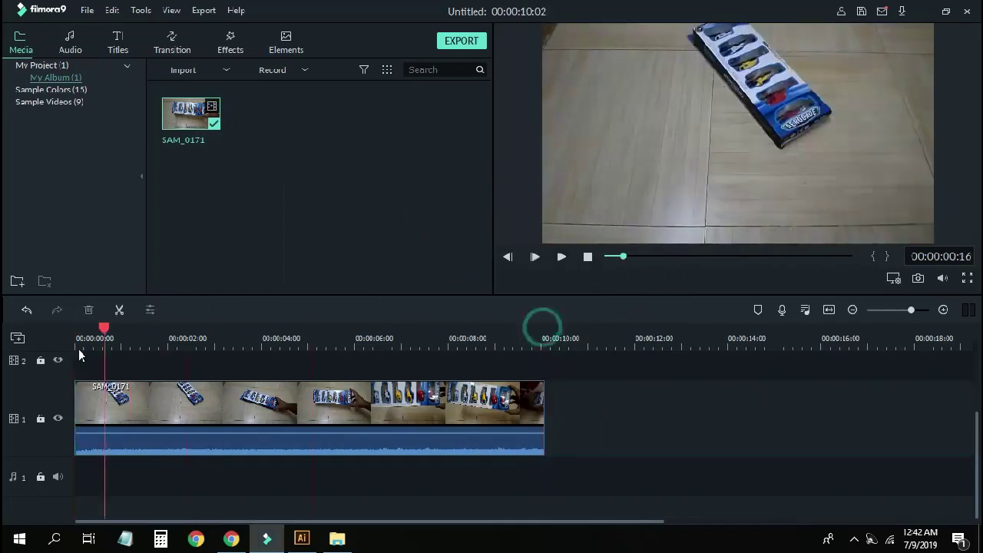
pyautogui.moveTo(76, 329); pyautogui.dragTo(399, 330)
pyautogui.moveTo(369, 393); pyautogui.dragTo(72, 435)
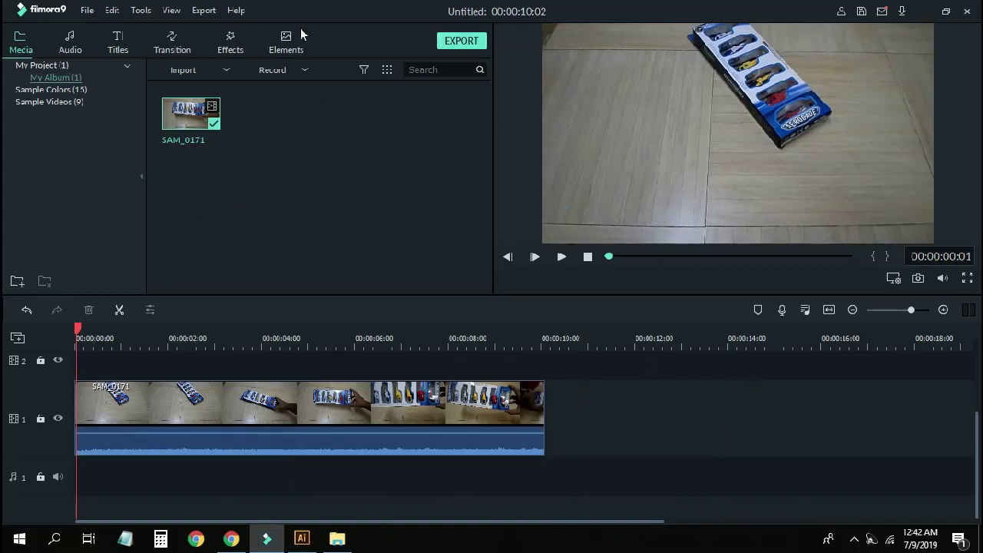
# - Import the Lower Third Animation video from the Desktop into the project media
pyautogui.rightClick(254, 122)
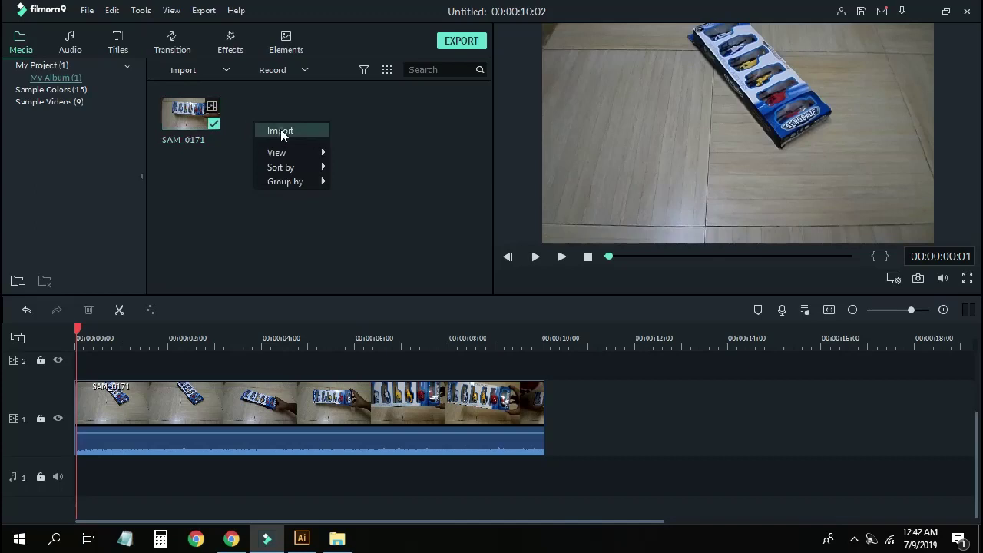
pyautogui.click(280, 129)
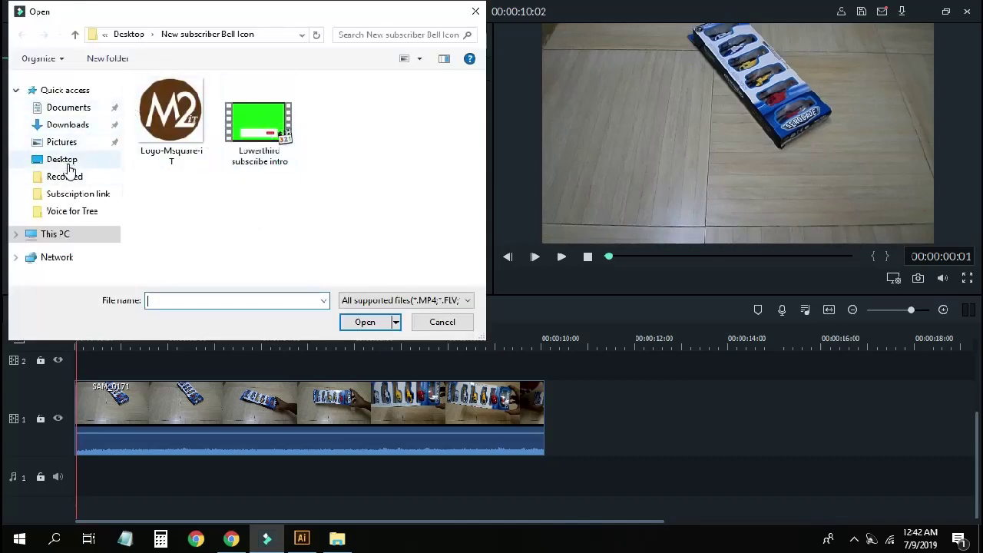
pyautogui.click(62, 164)
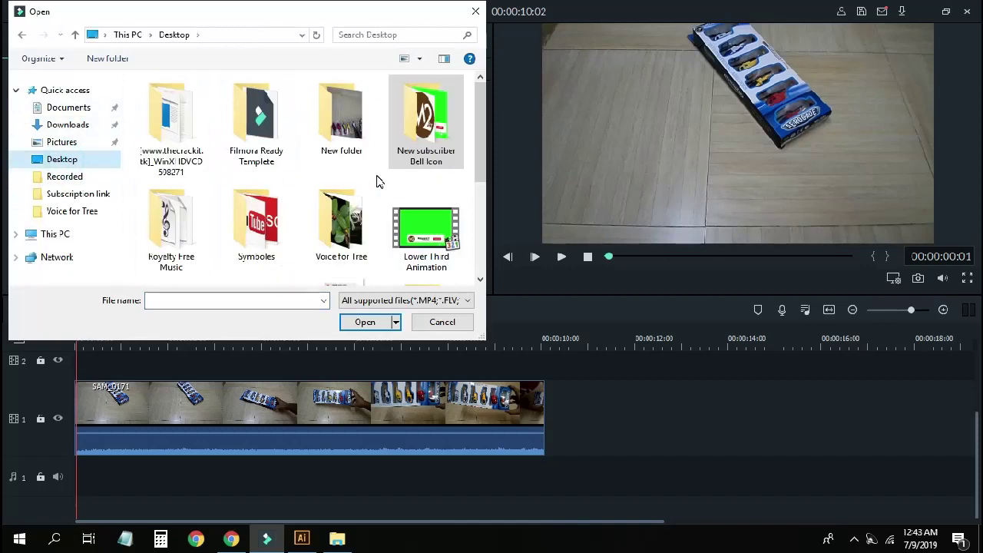
pyautogui.scroll(-3, 369, 217)
pyautogui.scroll(2, 368, 217)
pyautogui.click(425, 133)
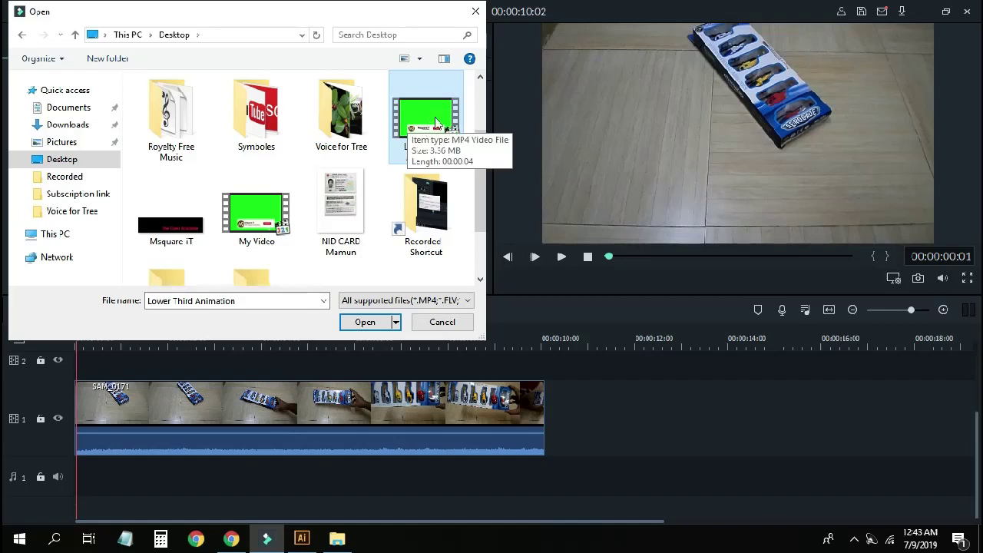
pyautogui.click(365, 323)
pyautogui.click(626, 291)
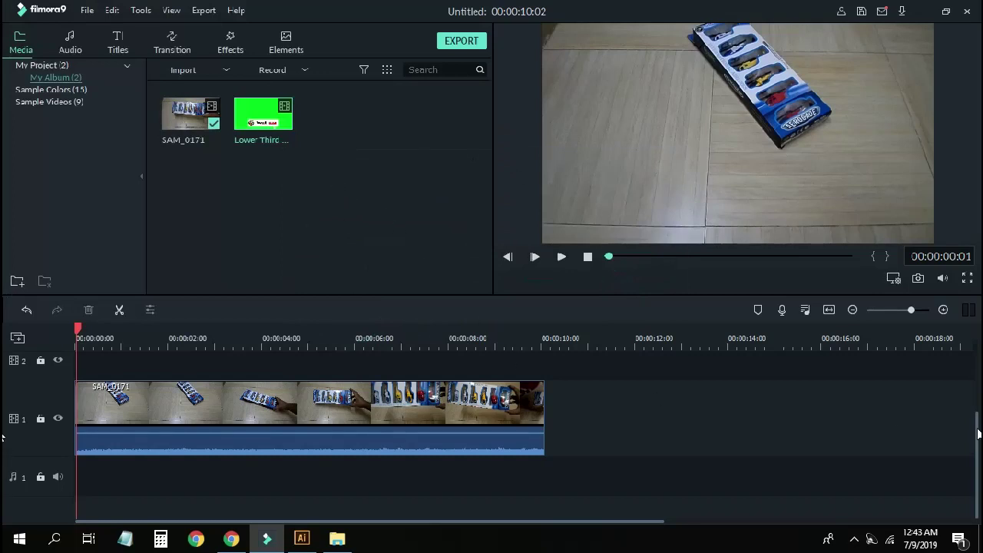
# - Place the Lower Third Animation clip on video track 2 at the start of the timeline, above SAM_0171
pyautogui.scroll(2, 975, 442)
pyautogui.scroll(-1, 2, 390)
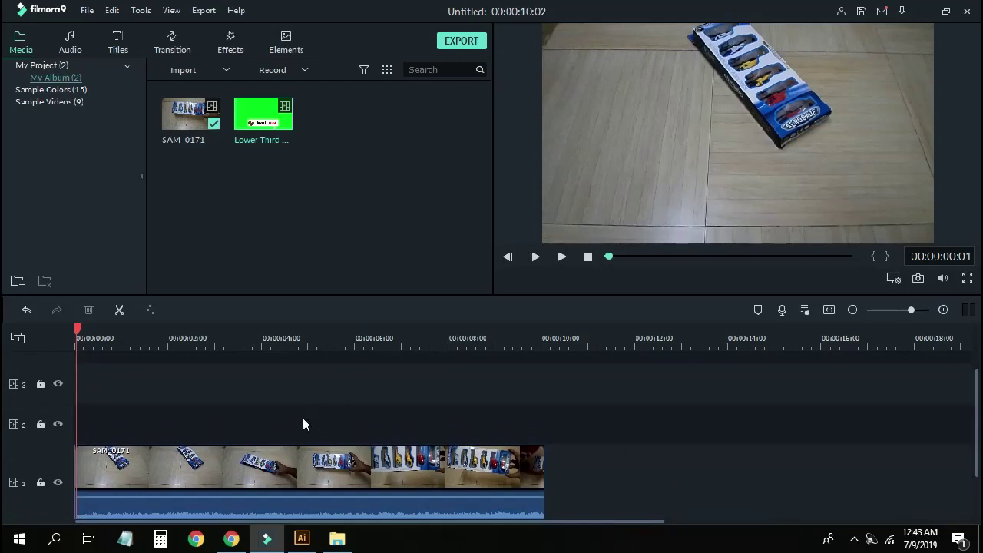
pyautogui.moveTo(293, 119)
pyautogui.moveTo(287, 125); pyautogui.dragTo(83, 417)
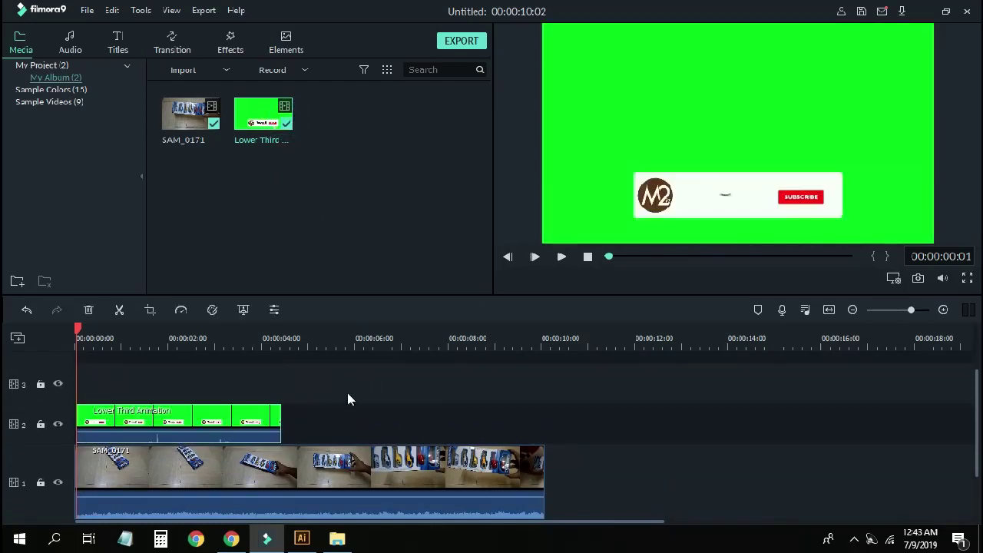
# - Move the Lower Third Animation clip to start at 00:00:01:03 and preview it from there
pyautogui.click(126, 340)
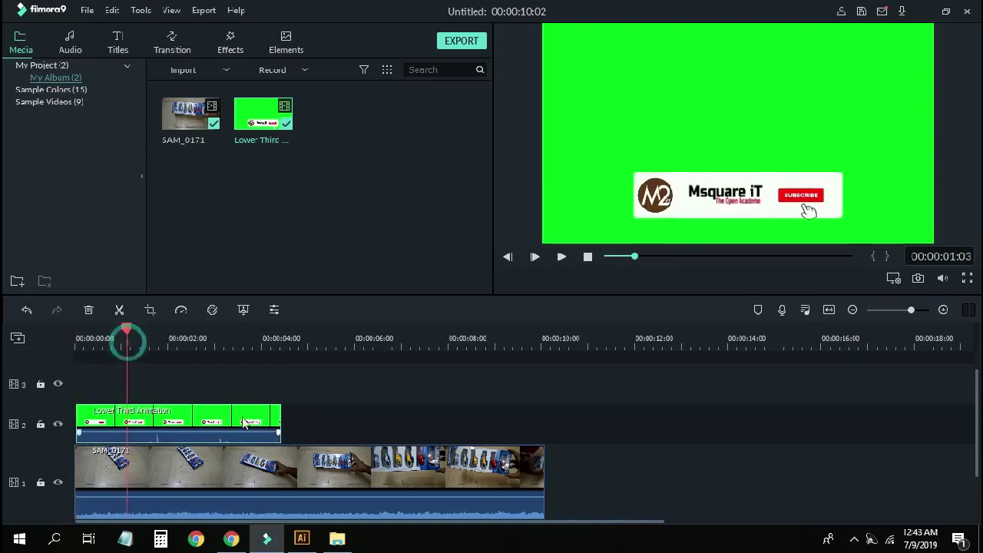
pyautogui.click(185, 413)
pyautogui.moveTo(188, 411); pyautogui.dragTo(232, 419)
pyautogui.press('space')
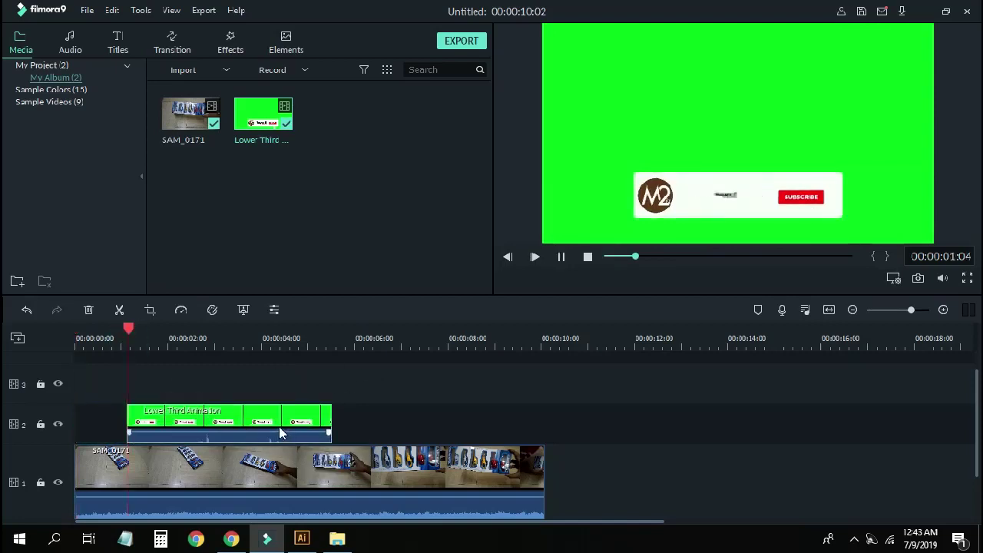
pyautogui.press('space')
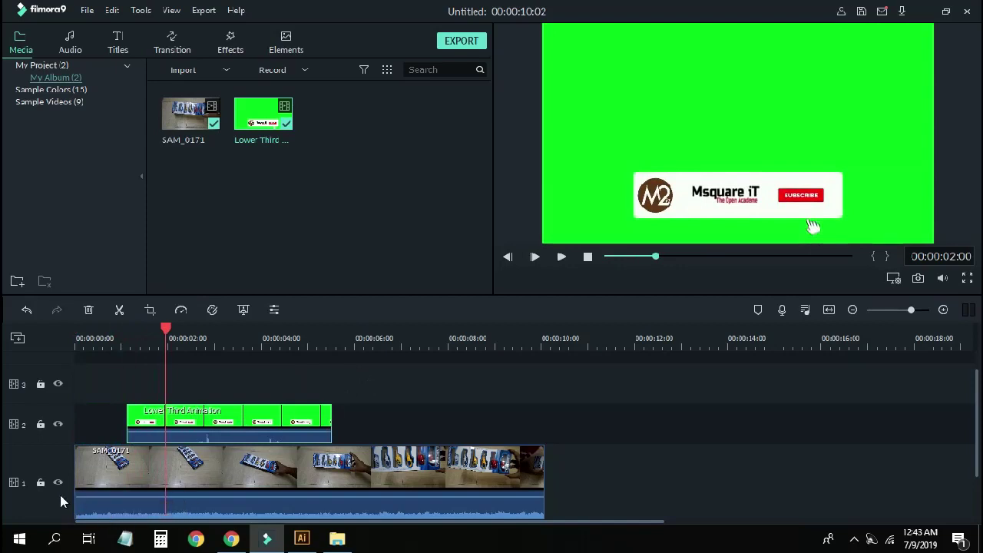
# - Lower the audio volume of the SAM_0171 clip on video track 1 and play the timeline to check
pyautogui.moveTo(102, 508); pyautogui.dragTo(103, 505)
pyautogui.press('space')
pyautogui.press('space')
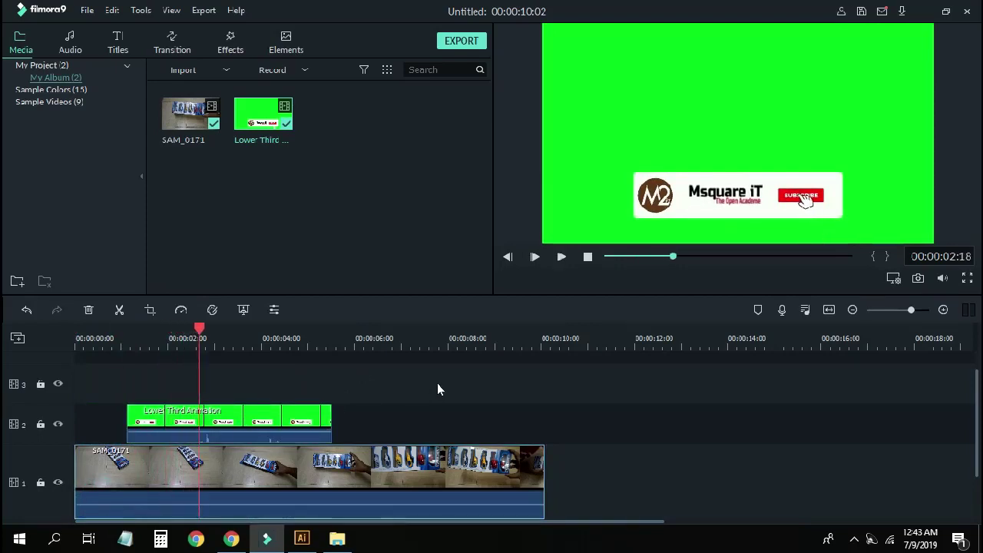
# - Move the Lower Third Animation clip to start at about 3 seconds and key out its green background with the Green Screen effect
pyautogui.click(248, 339)
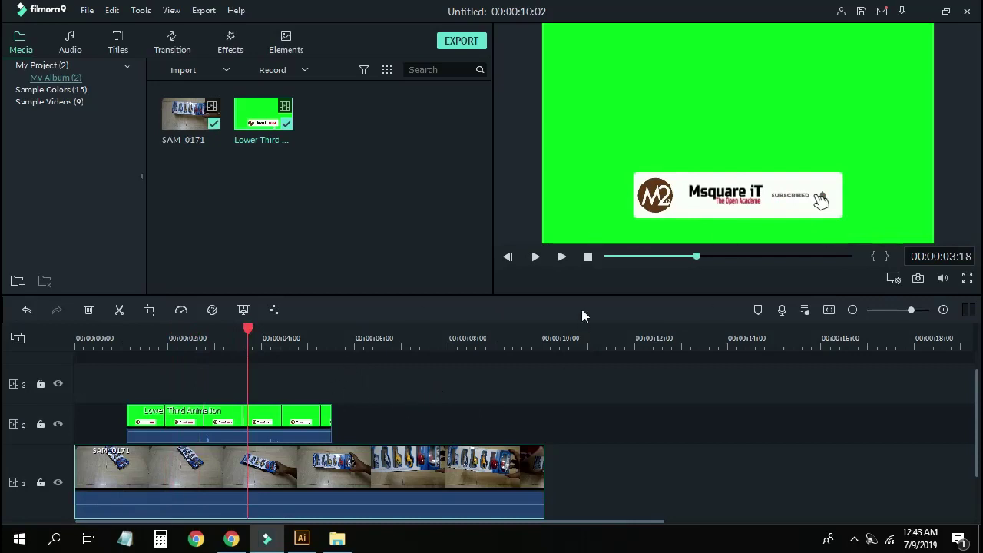
pyautogui.moveTo(295, 421); pyautogui.dragTo(386, 425)
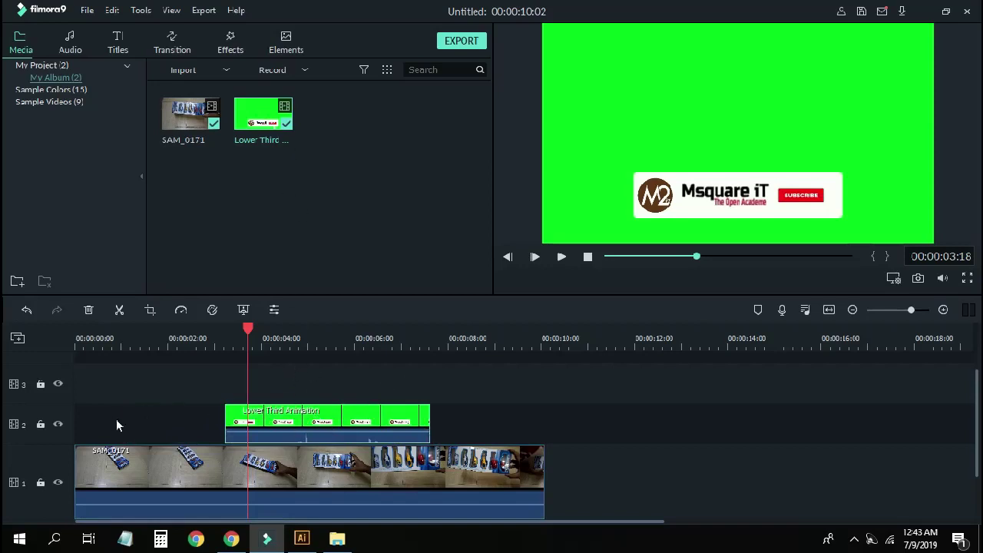
pyautogui.rightClick(347, 418)
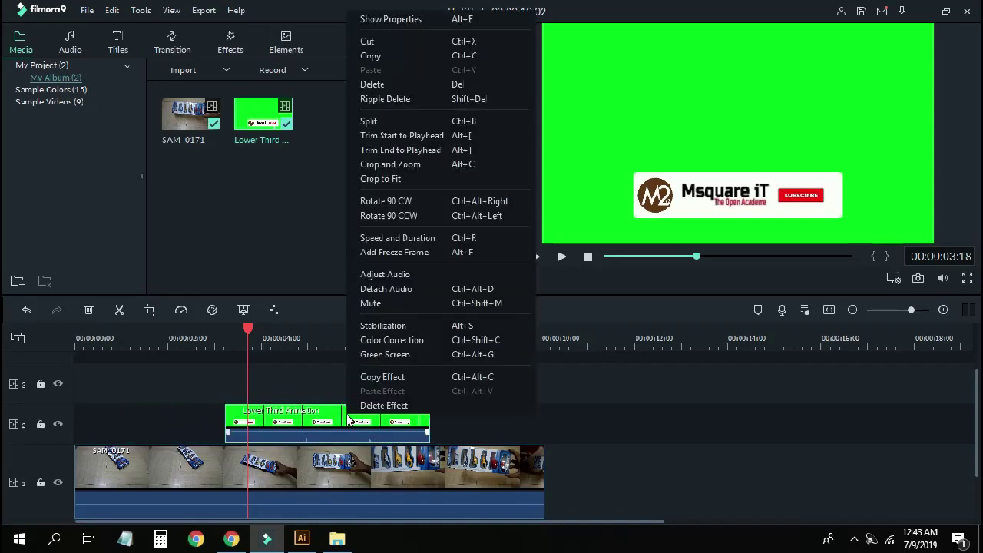
pyautogui.click(378, 355)
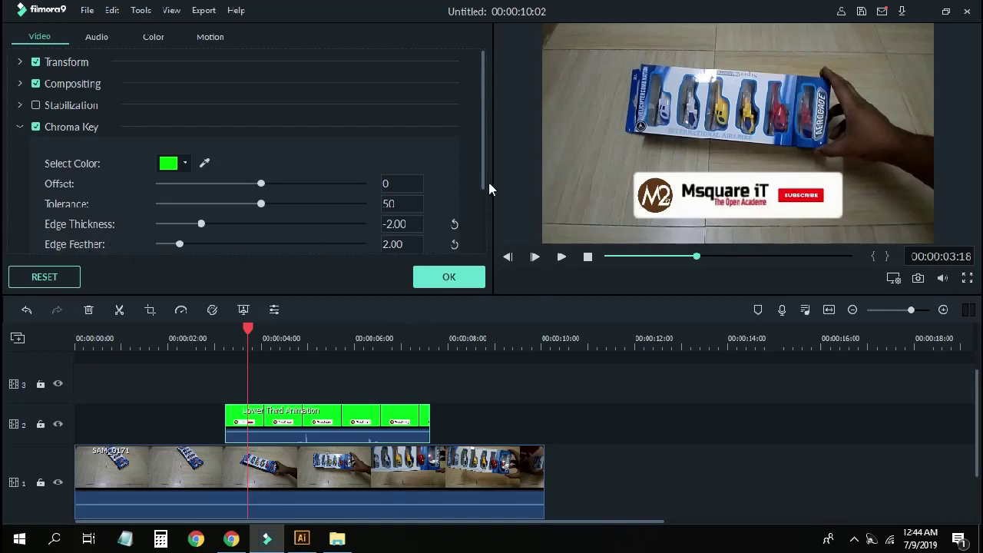
pyautogui.moveTo(482, 107); pyautogui.dragTo(489, 193)
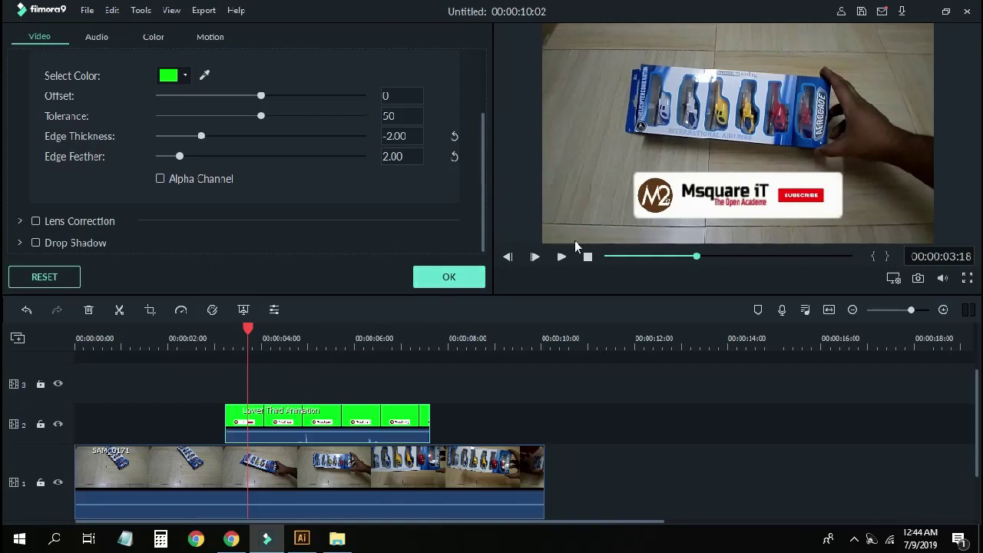
pyautogui.click(448, 277)
# - Play the timeline from the beginning to review the keyed lower third over the SAM_0171 footage
pyautogui.moveTo(249, 327); pyautogui.dragTo(49, 340)
pyautogui.press('space')
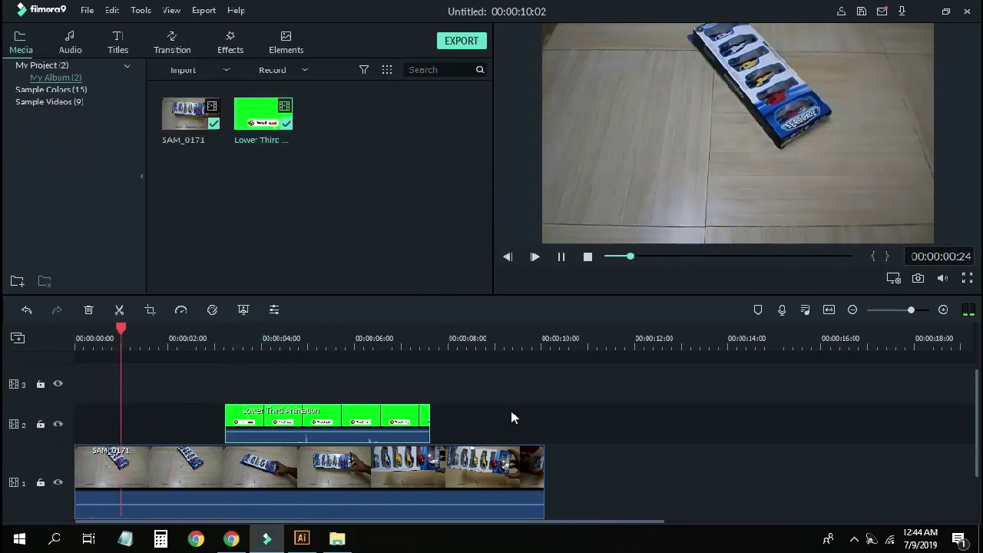